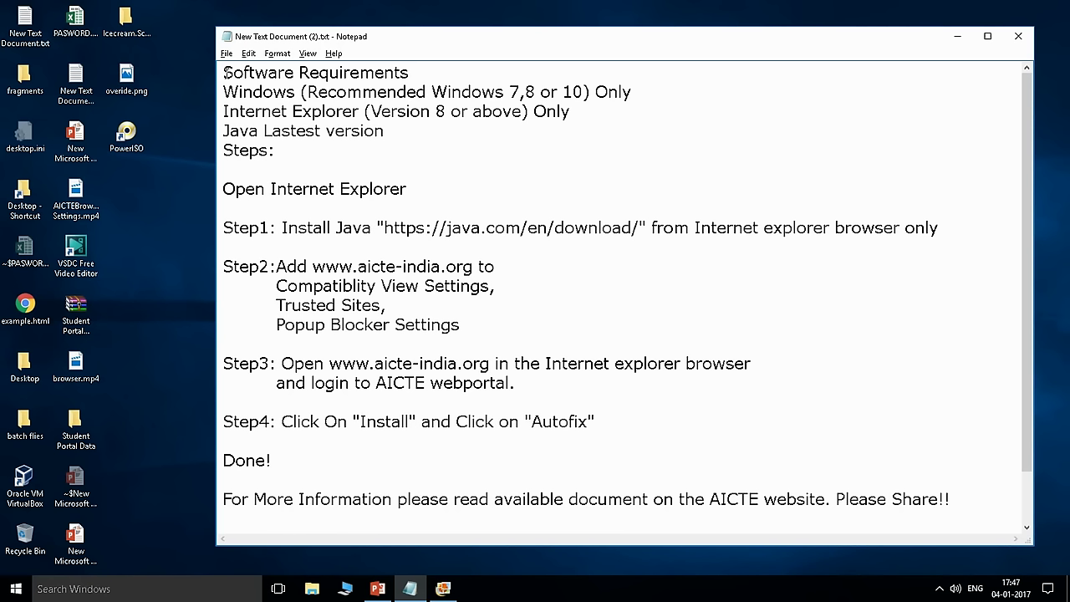
Review the Notepad requirements: Windows 7/8/10, Internet Explorer 8+, and the latest Java.
drag(224, 73, 408, 74)
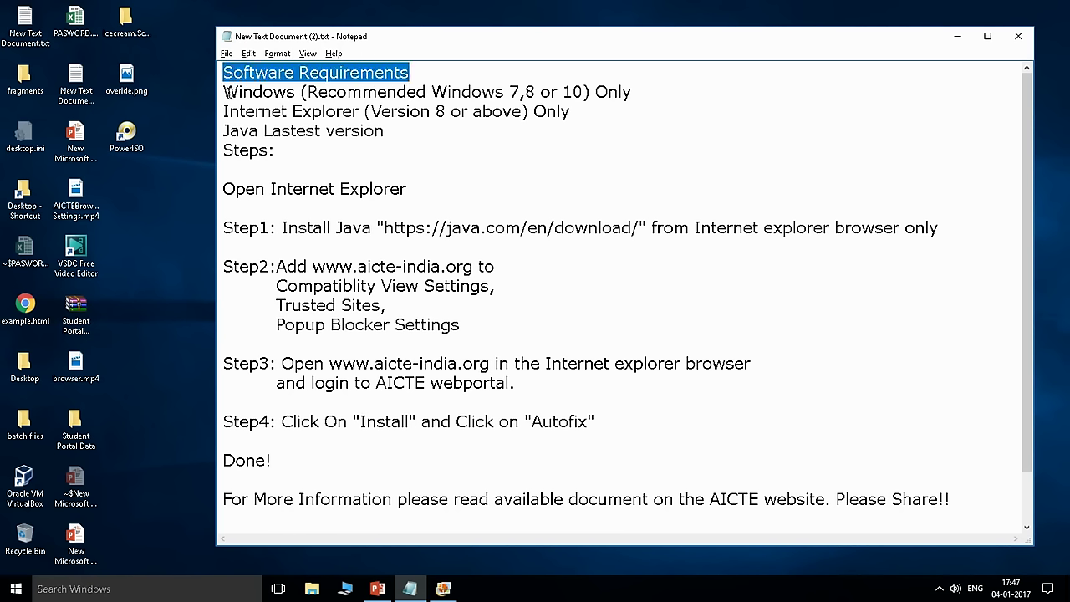
drag(227, 92, 480, 92)
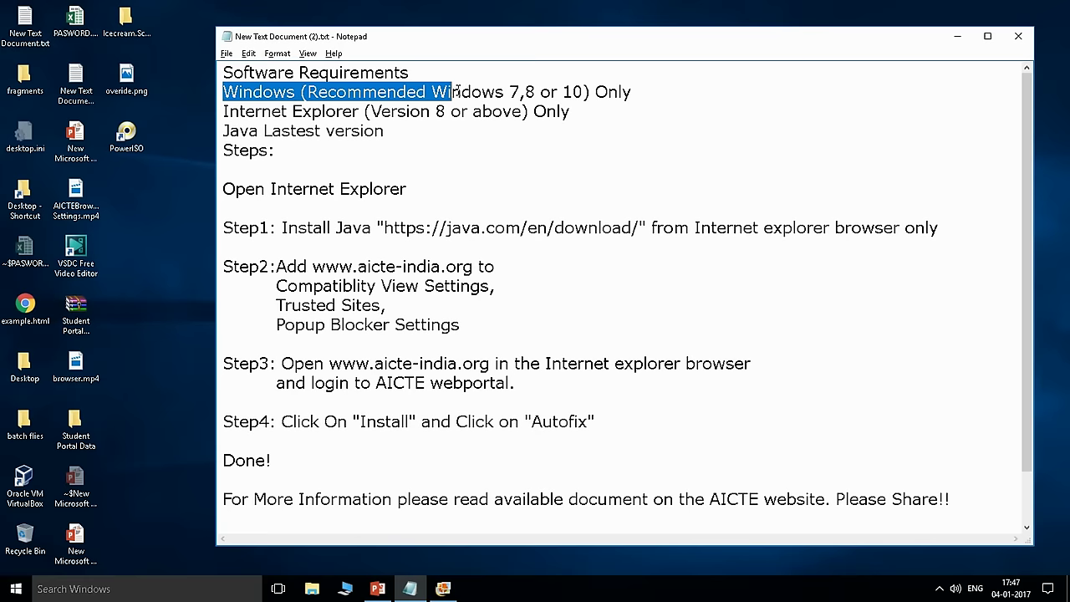
click(551, 79)
drag(224, 92, 653, 95)
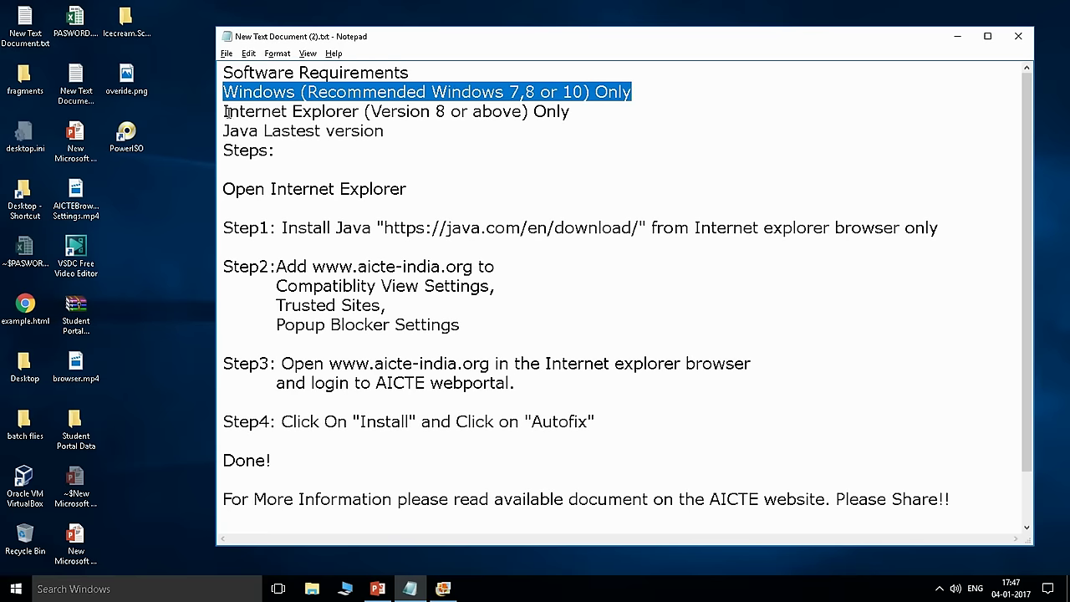
drag(224, 111, 575, 112)
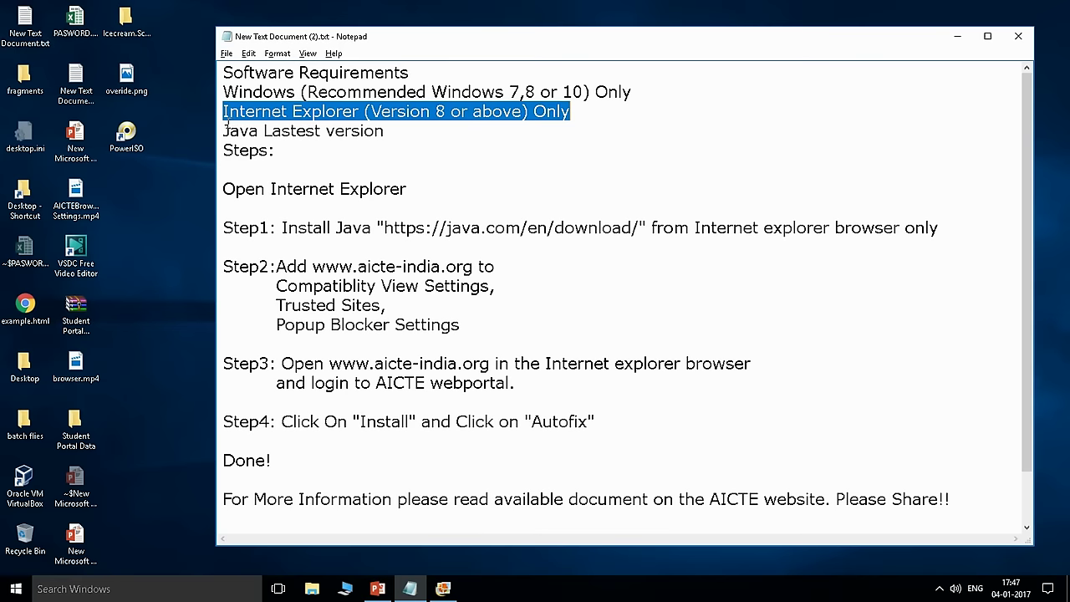
drag(223, 131, 389, 132)
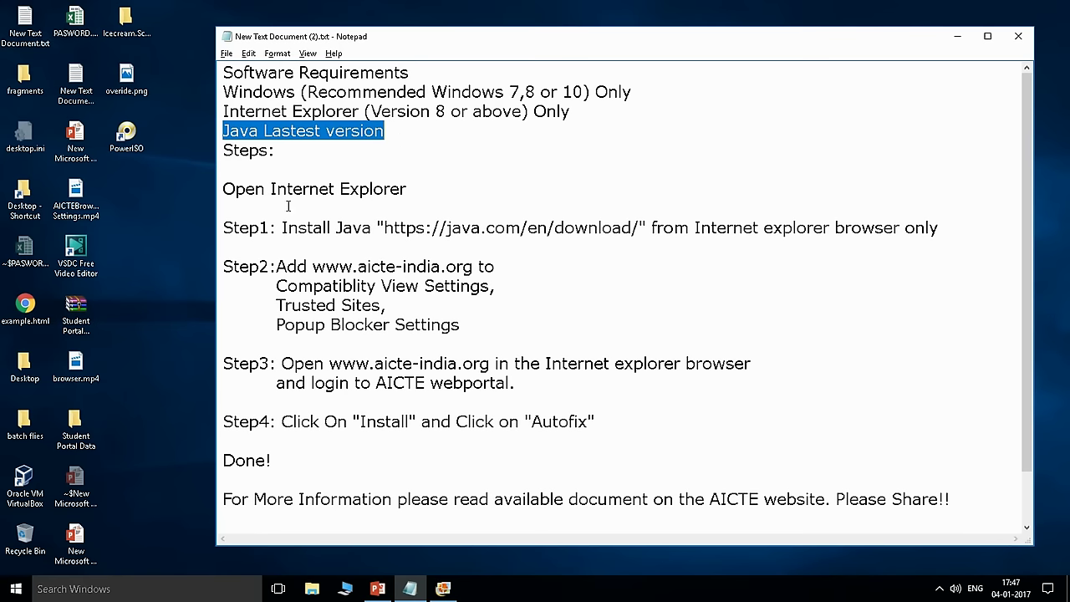
Launch Internet Explorer from a Windows search for 'inter' and find Step1 in the notes.
click(100, 588)
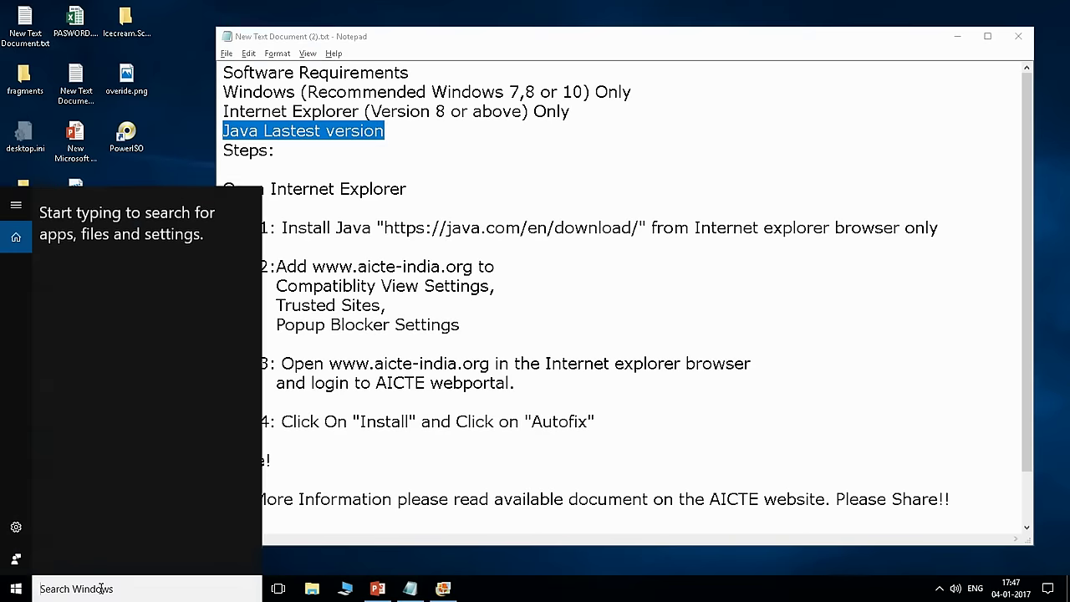
text(inte)
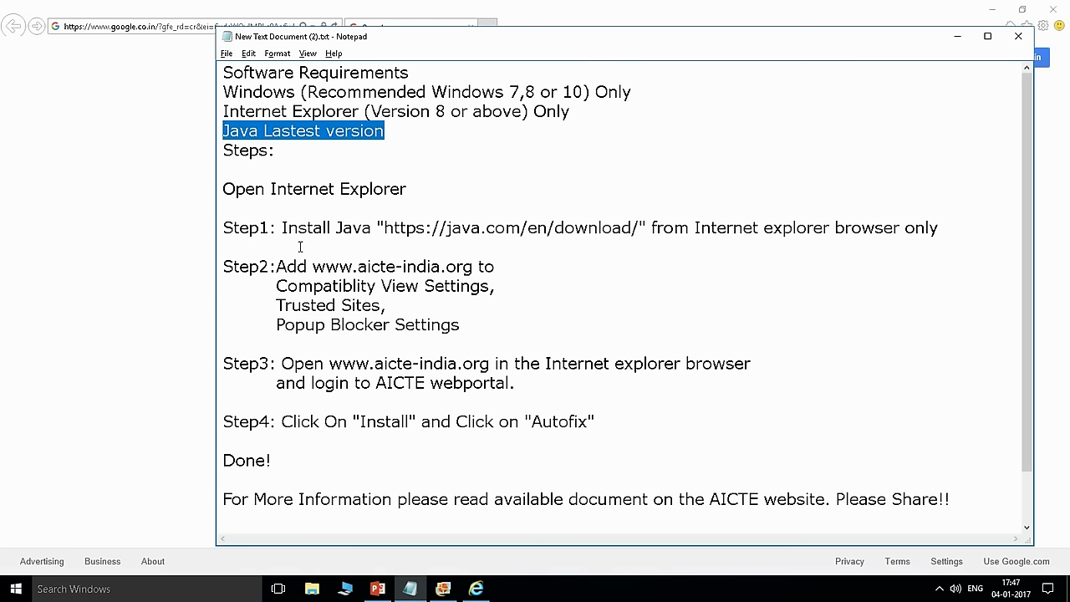
drag(220, 228, 939, 222)
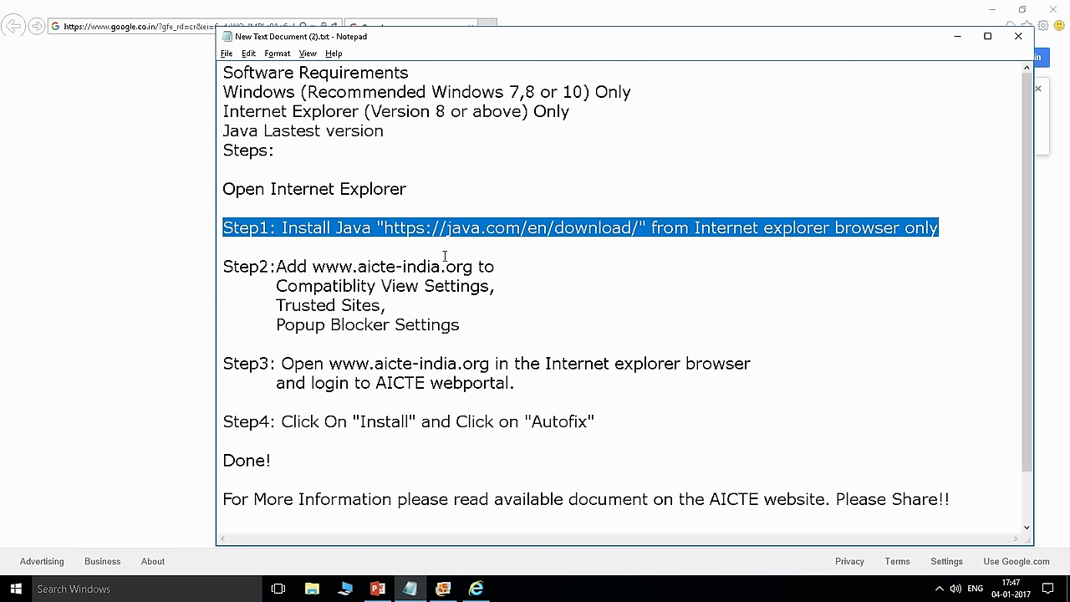
click(406, 246)
Copy the Step1 Java download address and return to Internet Explorer.
drag(385, 227, 638, 229)
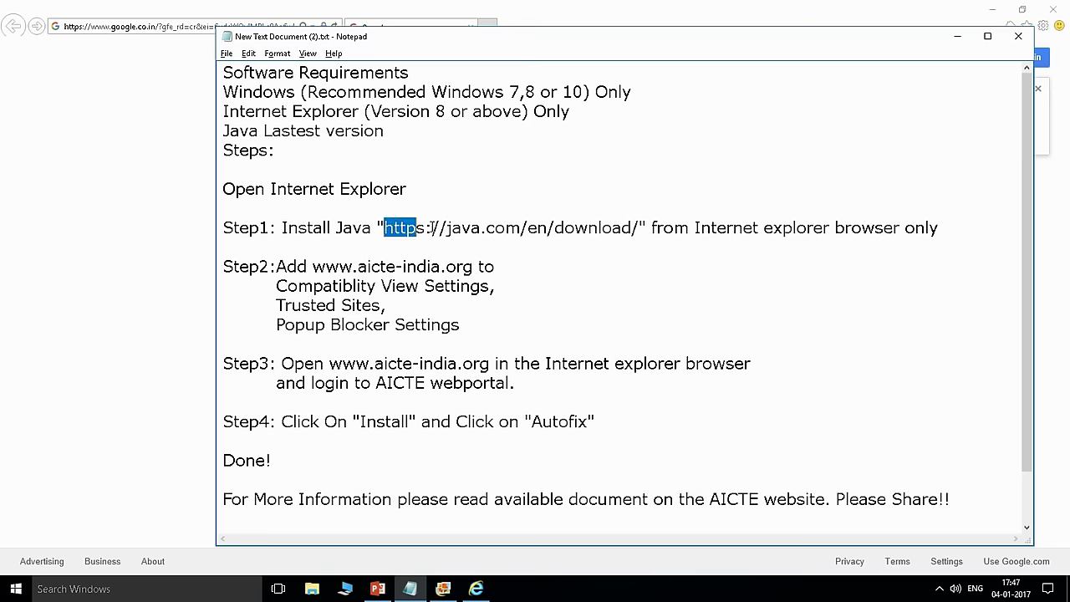
right_click(626, 231)
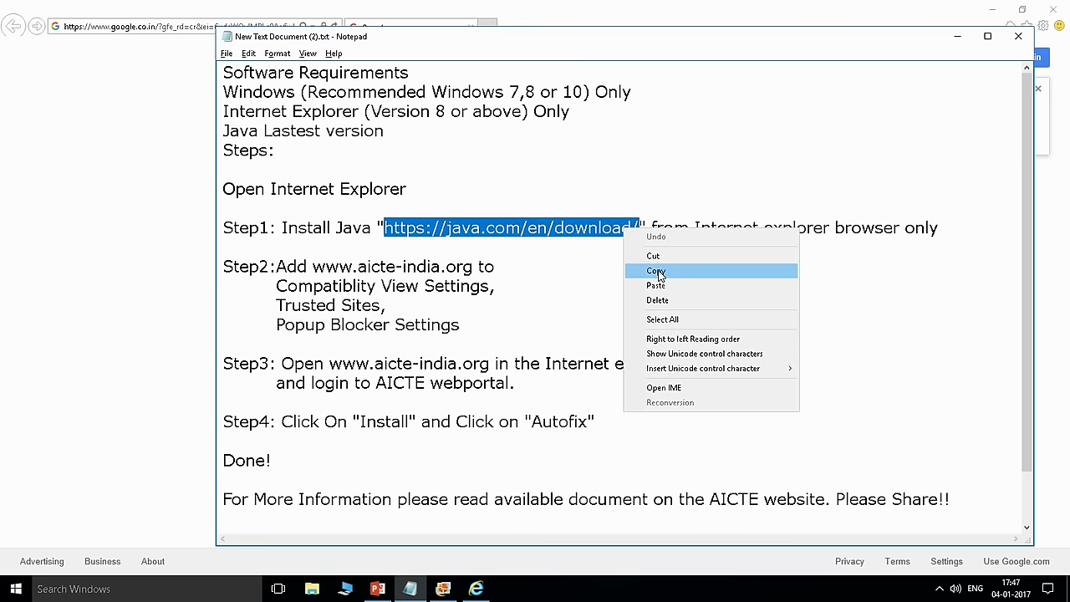
click(656, 270)
key(alt+Tab)
Load the pasted Java download address and continue to the Download Java for Windows page.
click(185, 28)
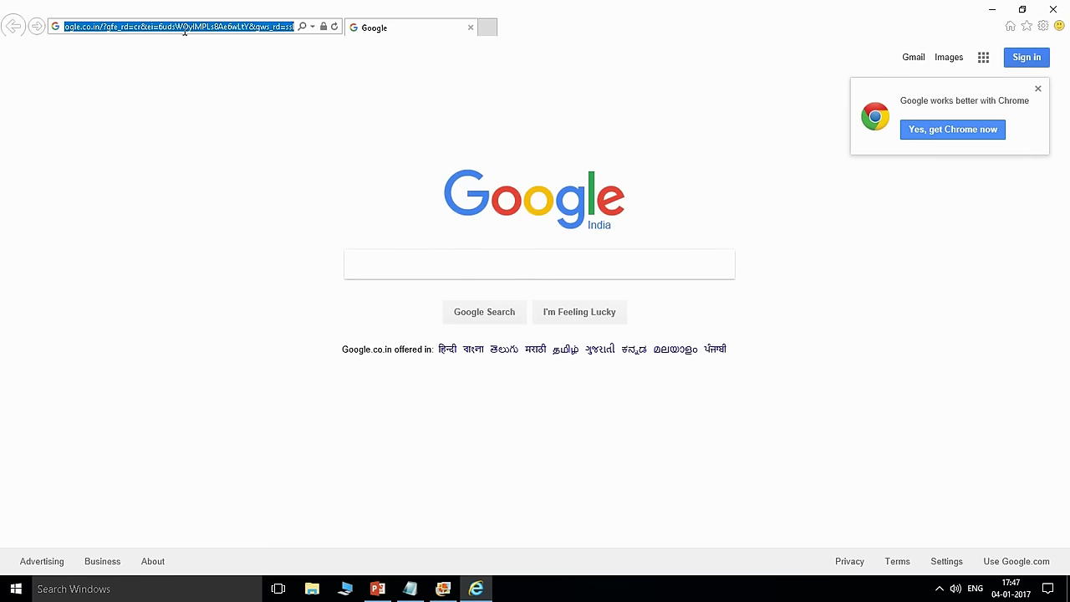
key(ctrl+v)
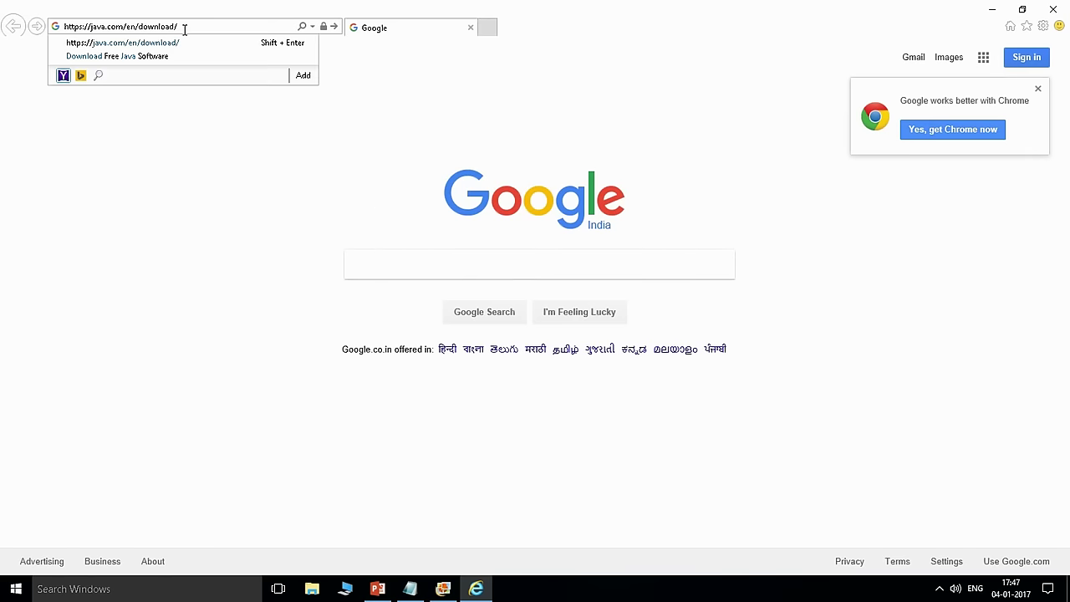
key(Return)
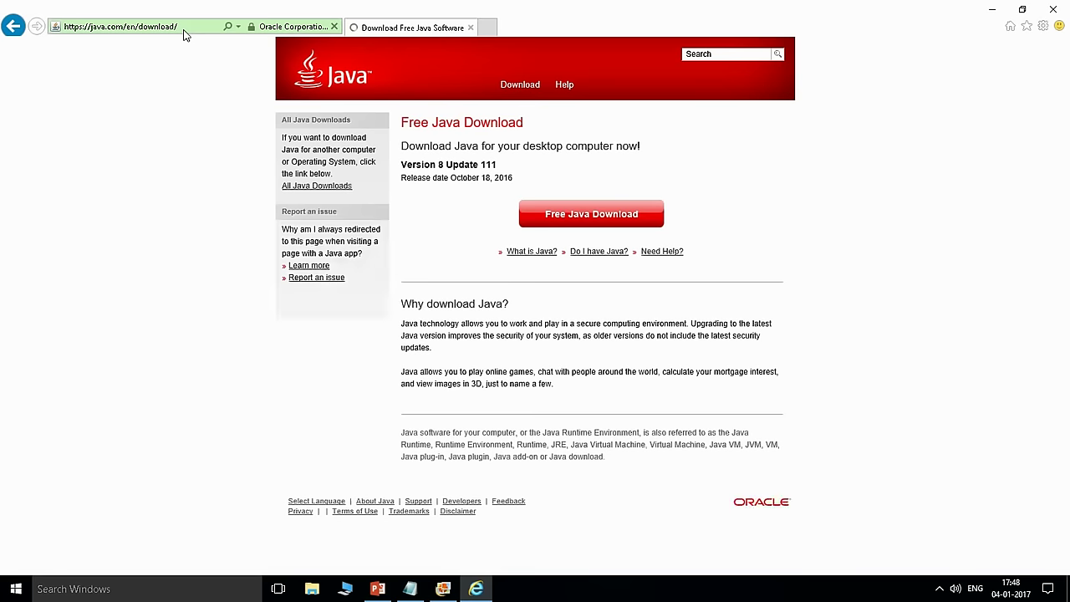
click(573, 219)
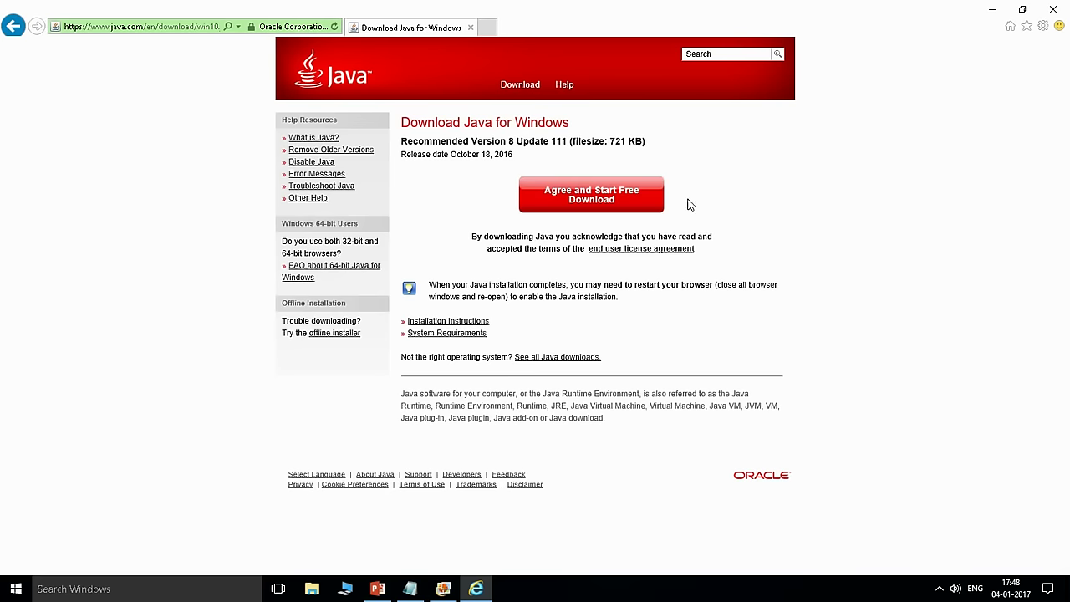
key(alt+Tab)
key(alt+Tab)
Enable both Java(tm) Plug-In SSV Helper add-ons in Manage add-ons.
click(1043, 31)
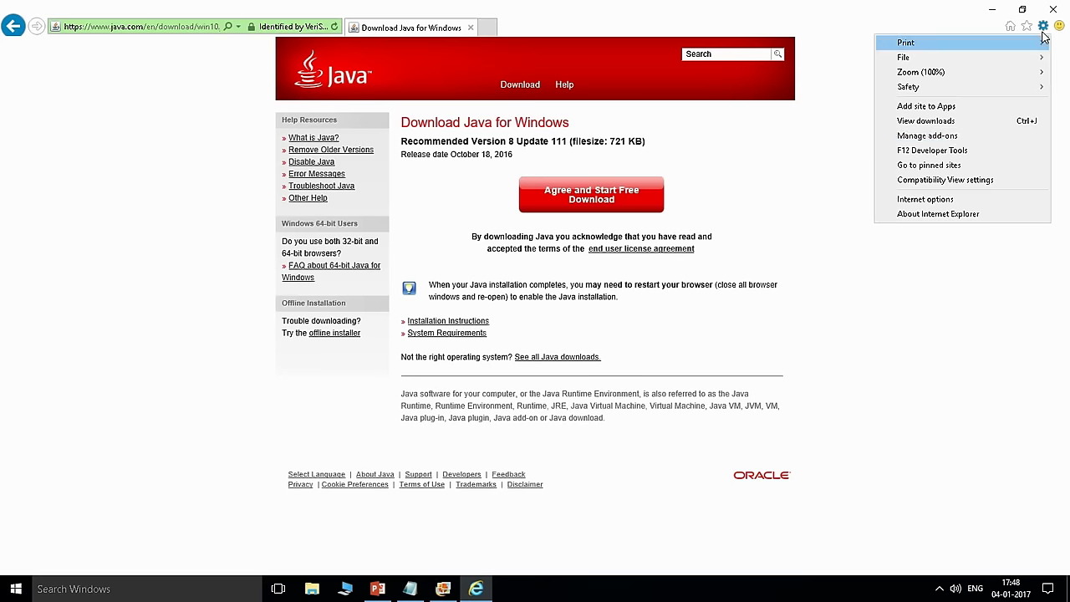
click(959, 138)
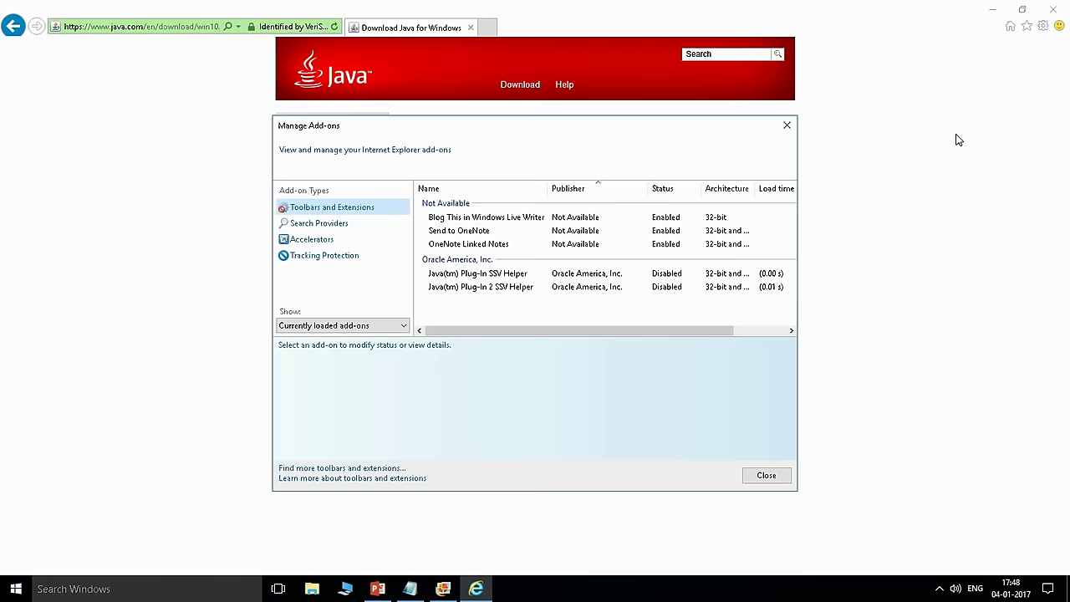
click(661, 289)
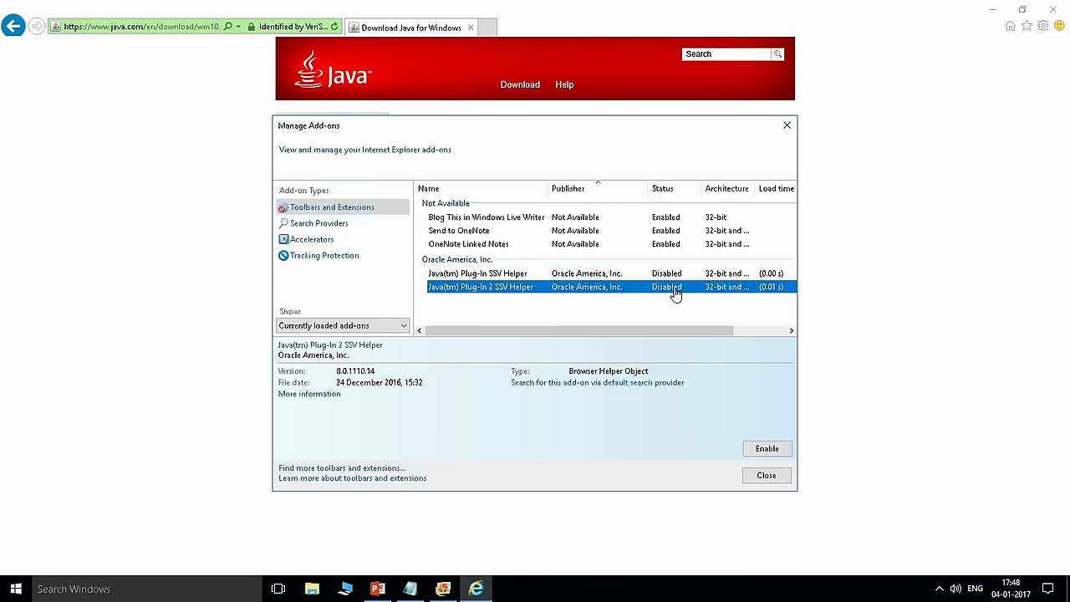
click(758, 452)
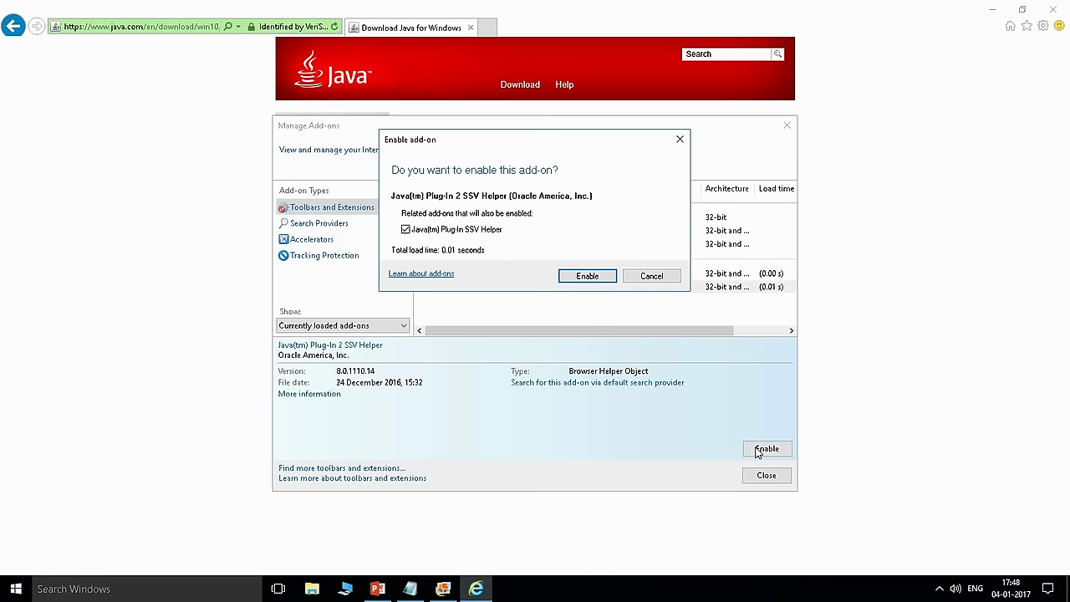
click(605, 276)
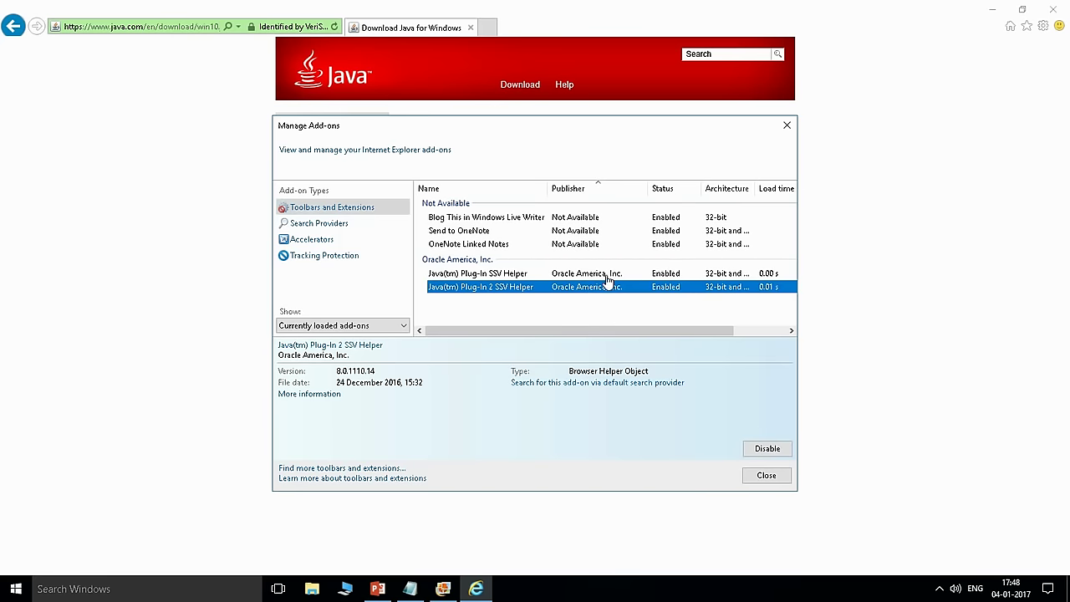
click(759, 478)
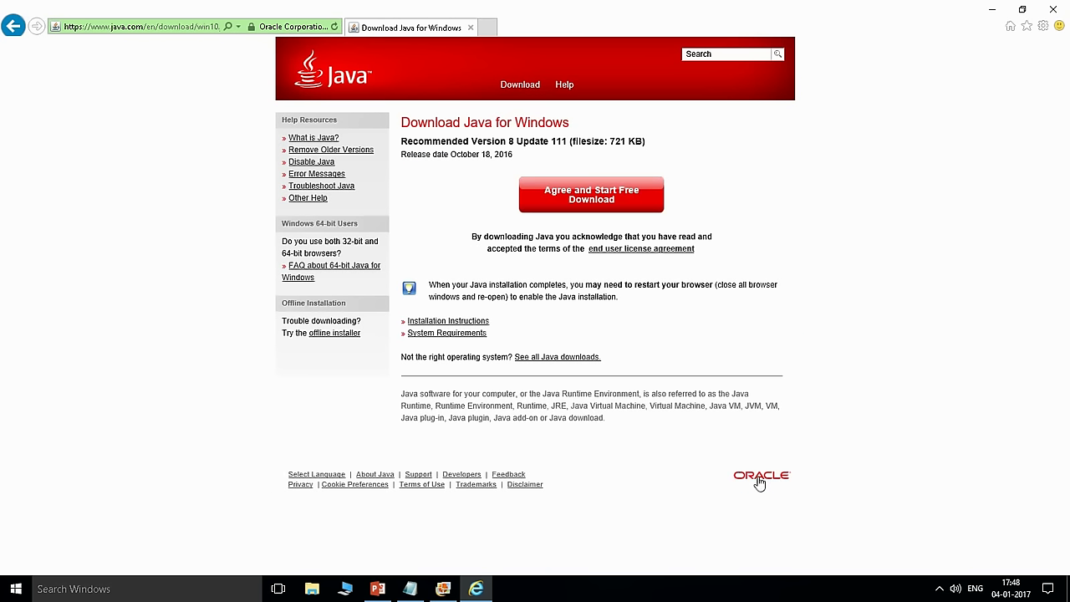
click(152, 26)
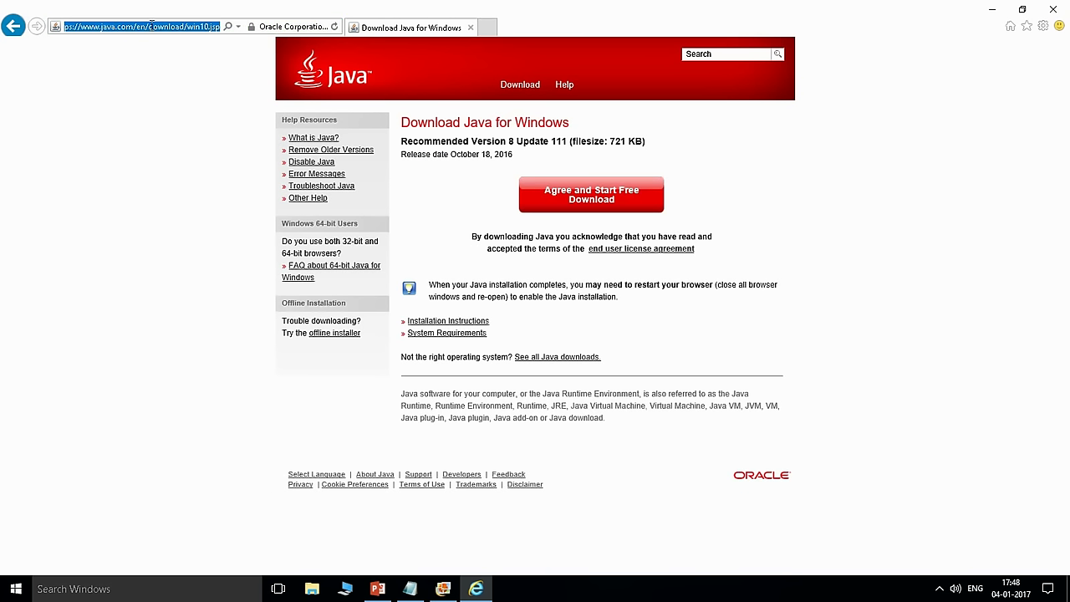
key(alt+Tab)
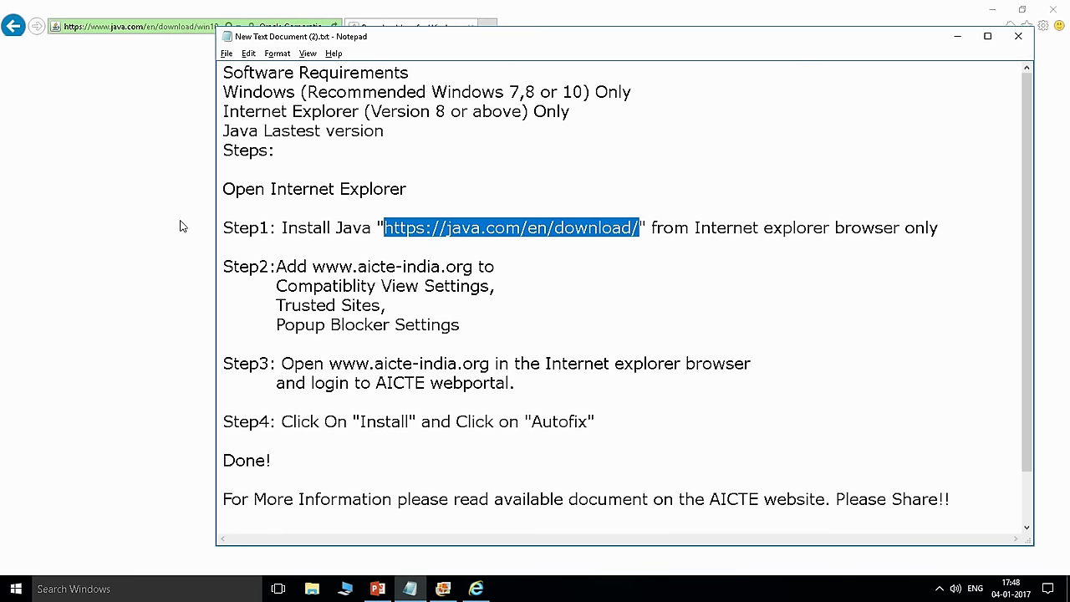
drag(271, 268, 515, 264)
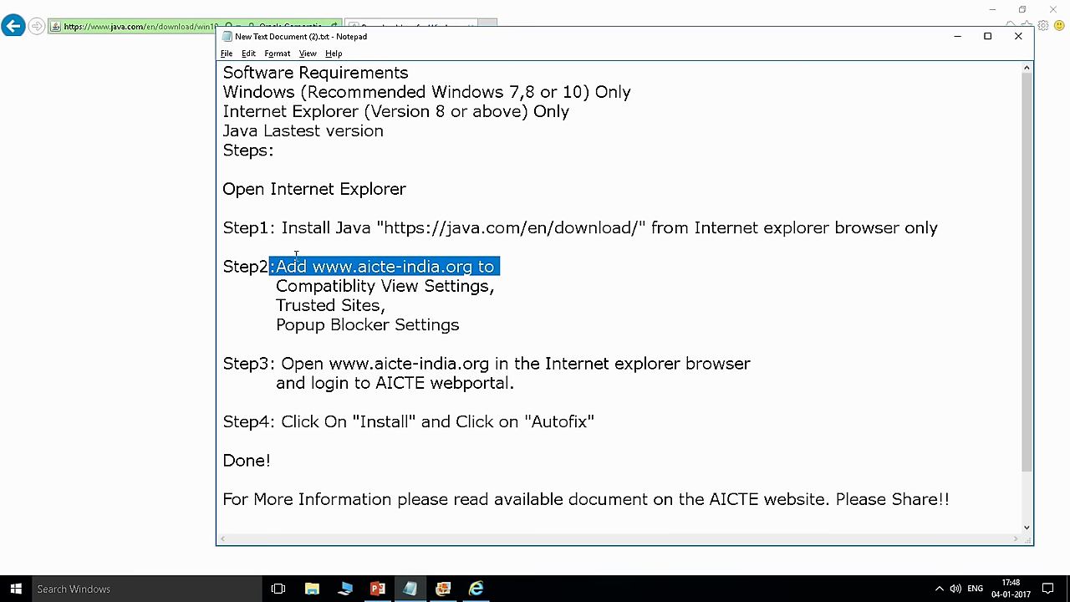
key(alt+Tab)
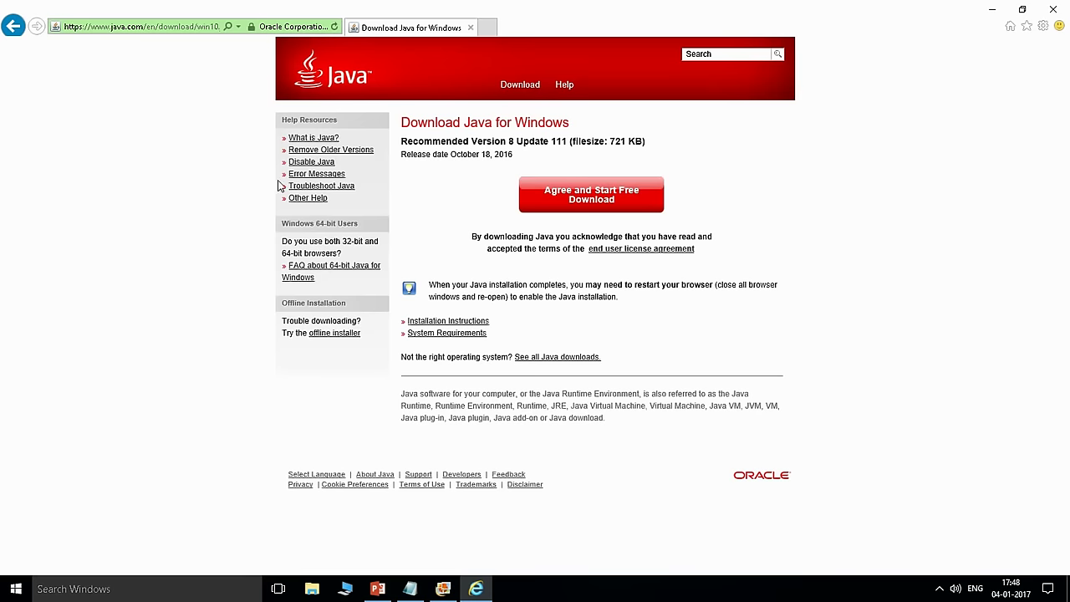
click(174, 27)
text(www.)
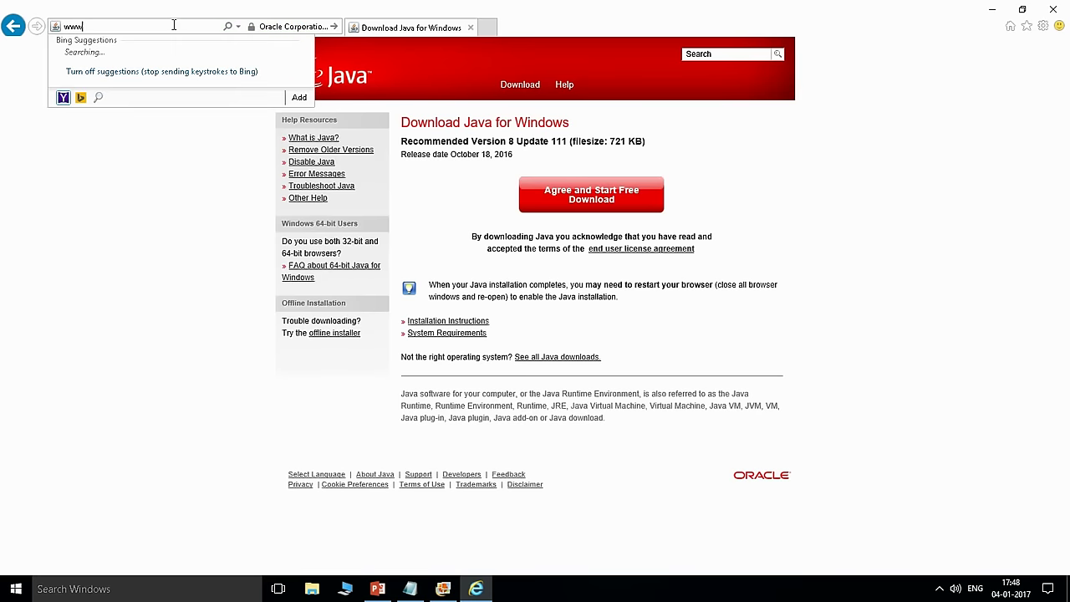
text(aicte-india.org/)
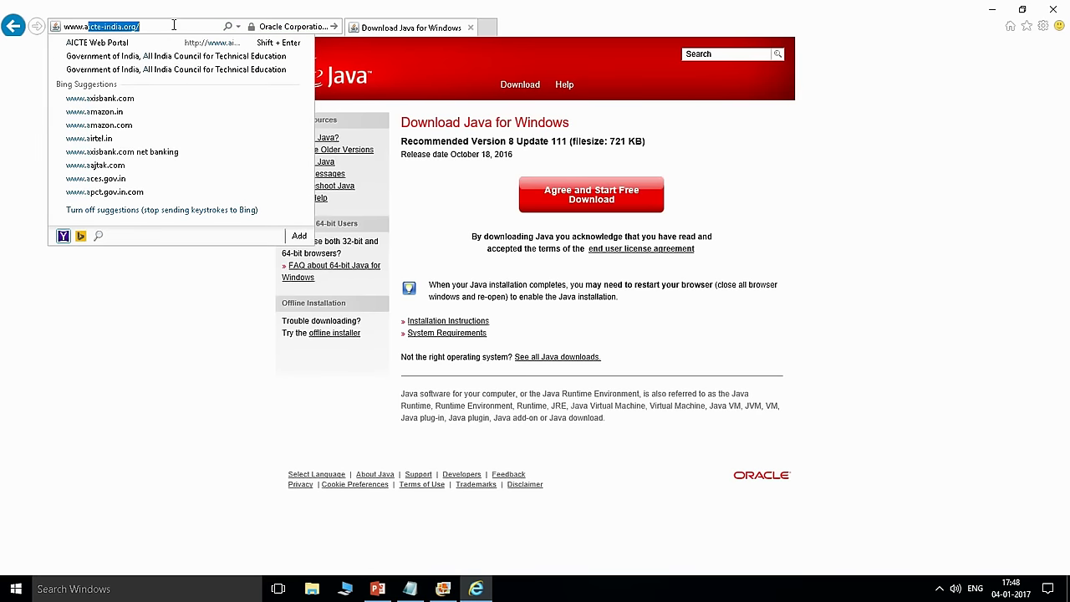
key(Return)
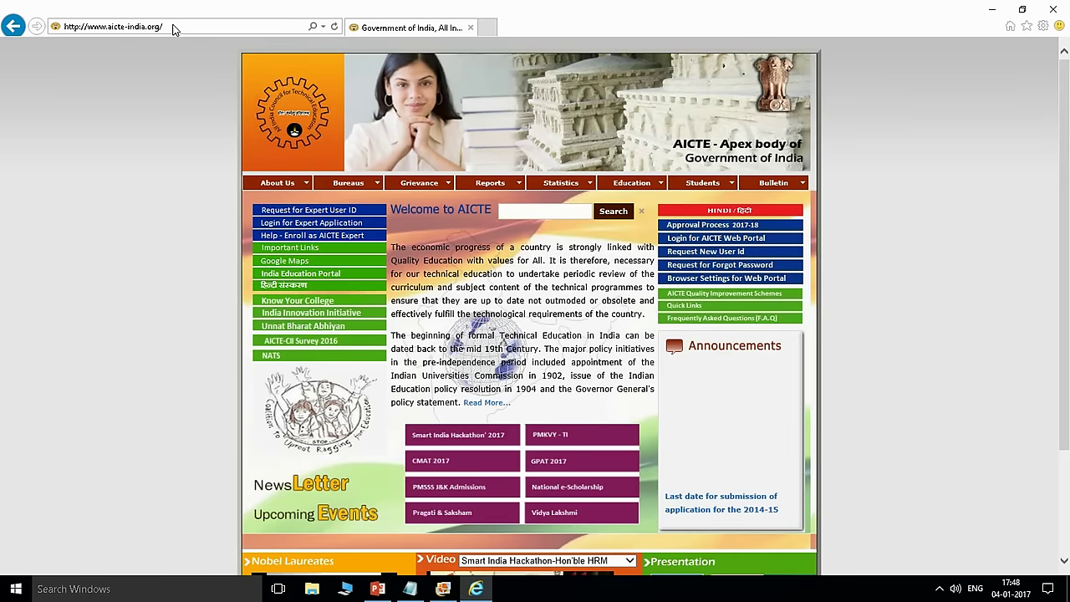
click(173, 29)
right_click(173, 29)
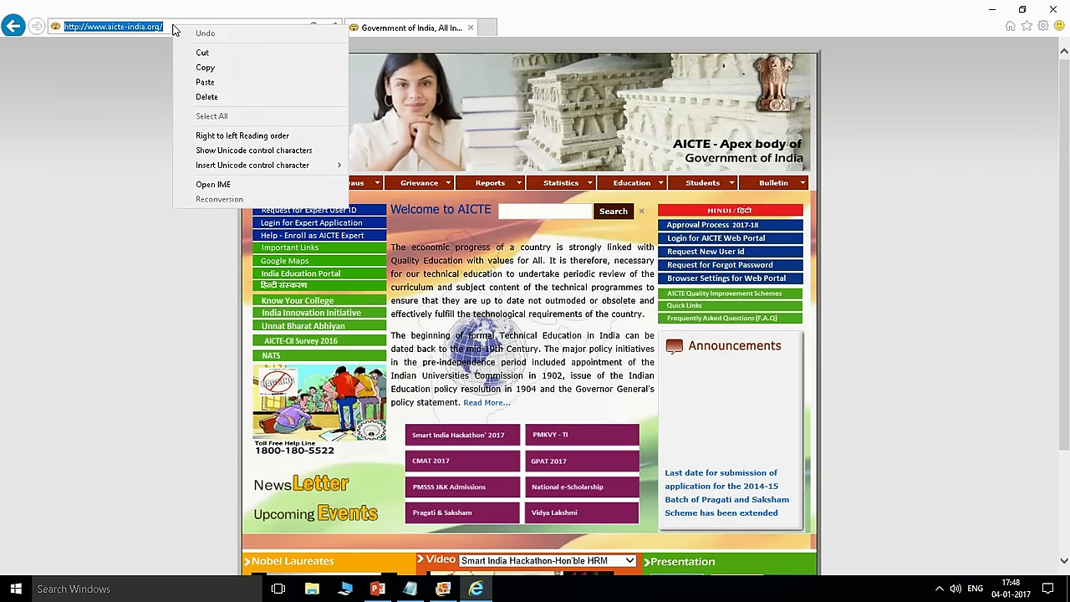
click(205, 67)
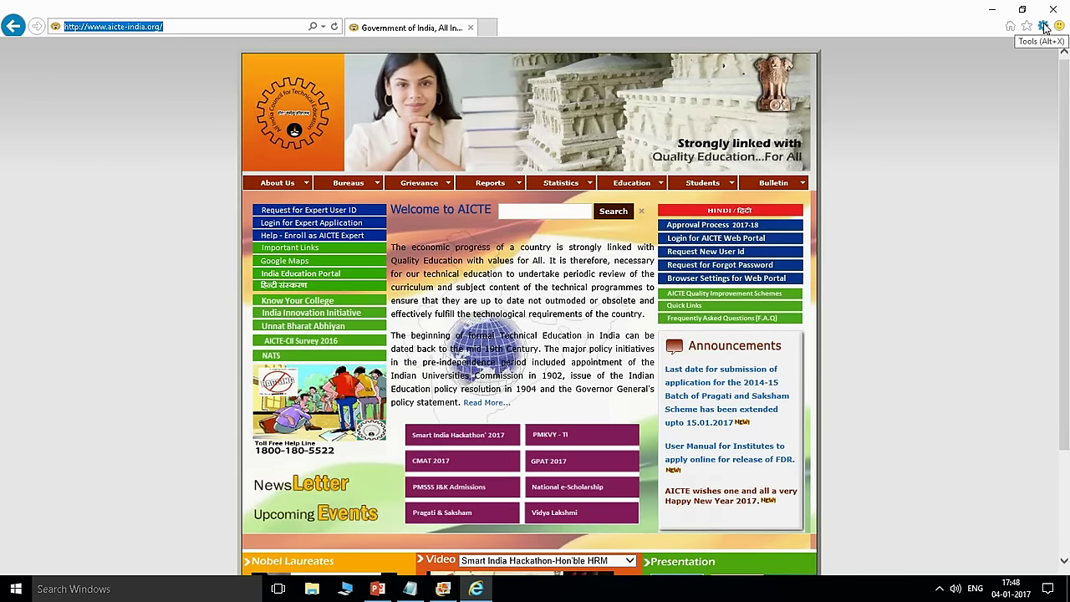
key(alt+Tab)
click(271, 287)
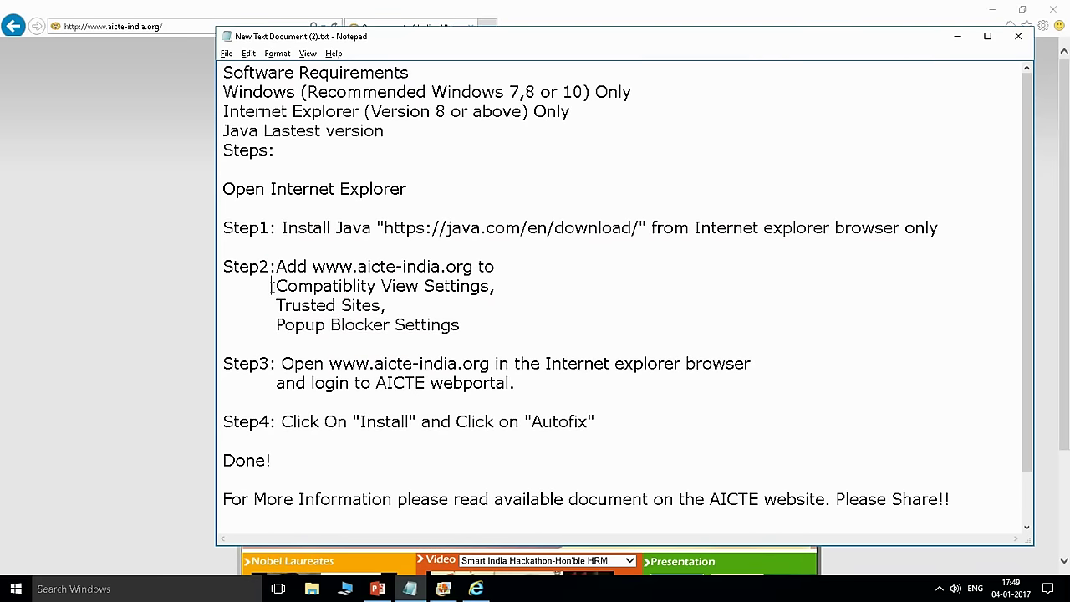
drag(272, 287, 458, 327)
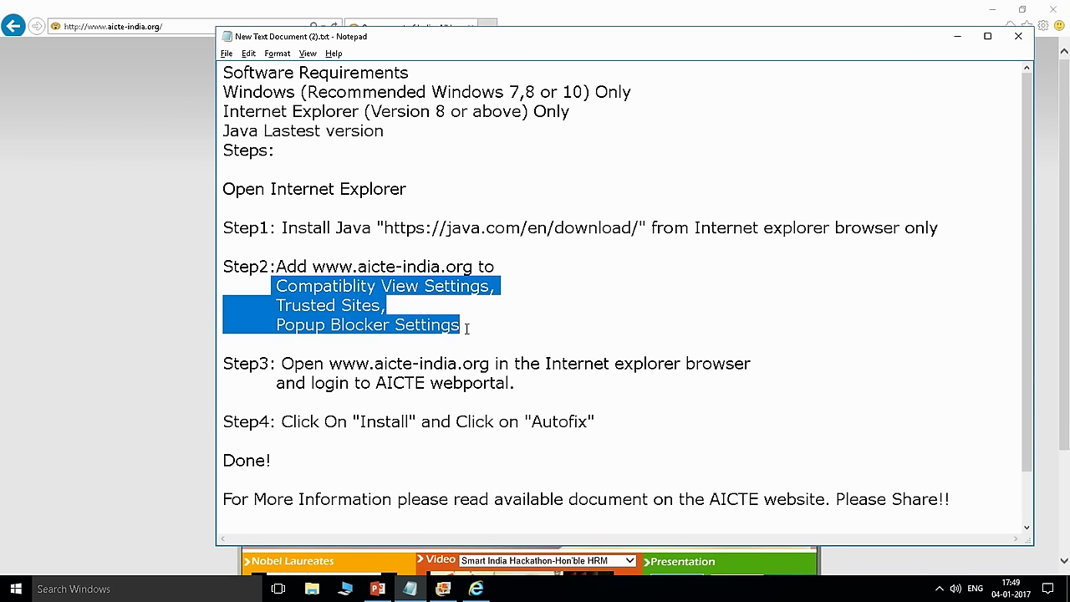
Add the pasted aicte-india.org address to the Compatibility View list.
click(957, 36)
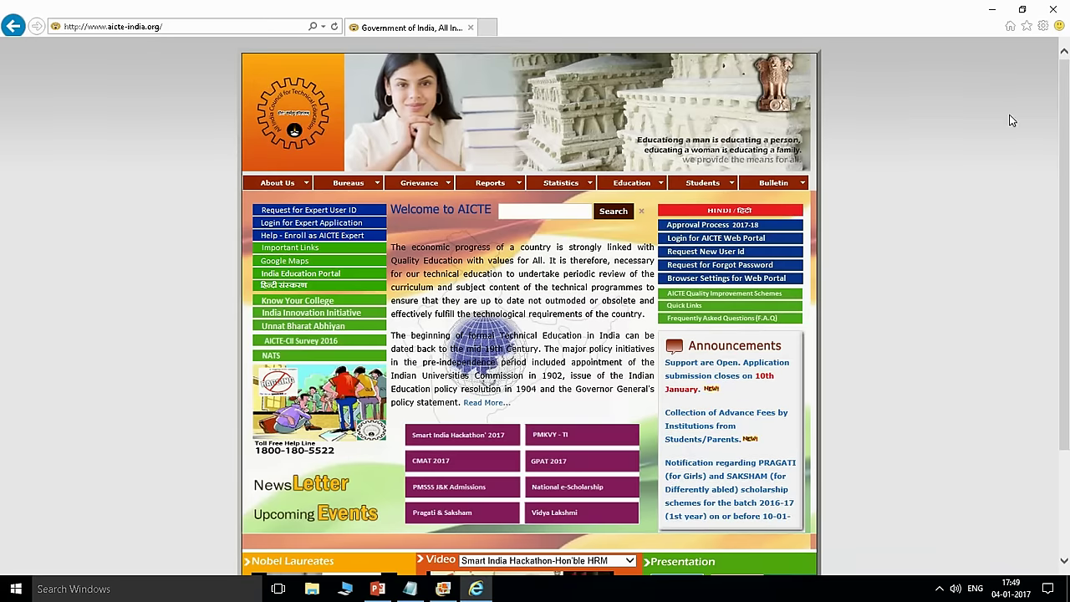
click(1044, 27)
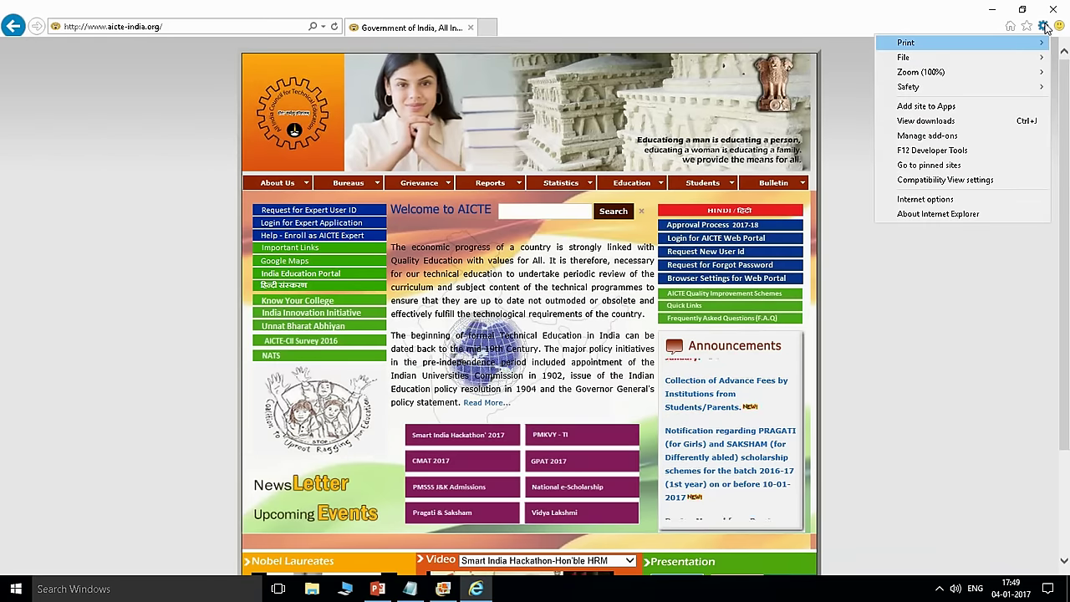
click(1009, 179)
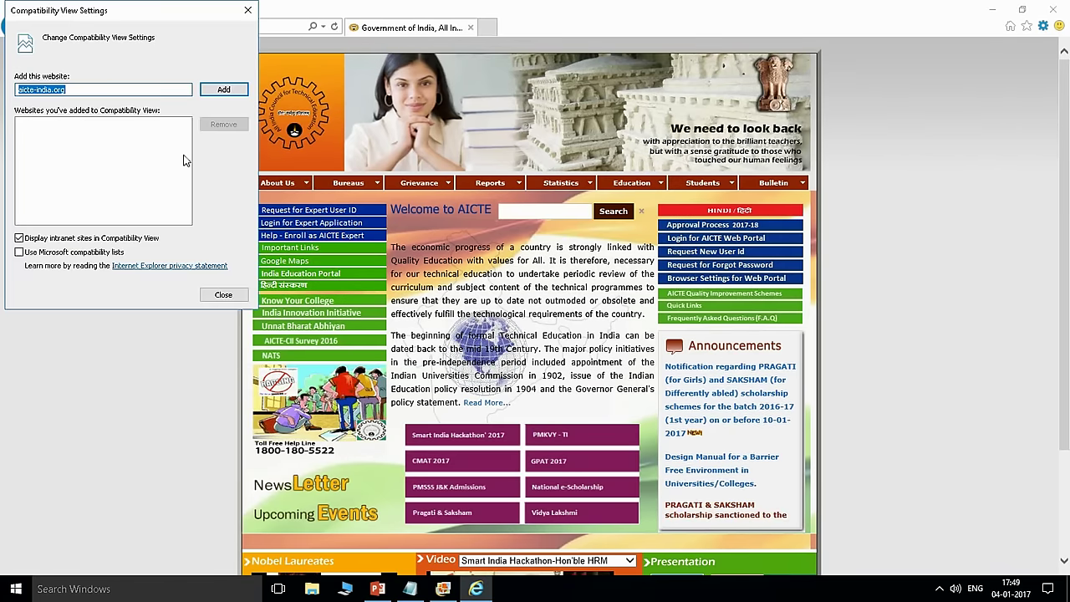
right_click(69, 90)
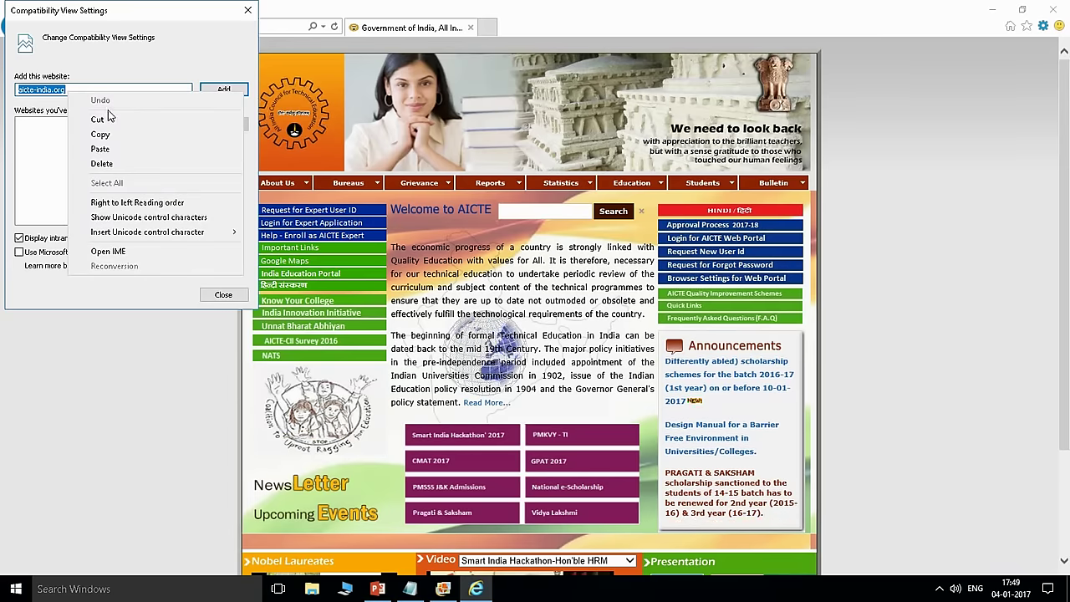
click(125, 149)
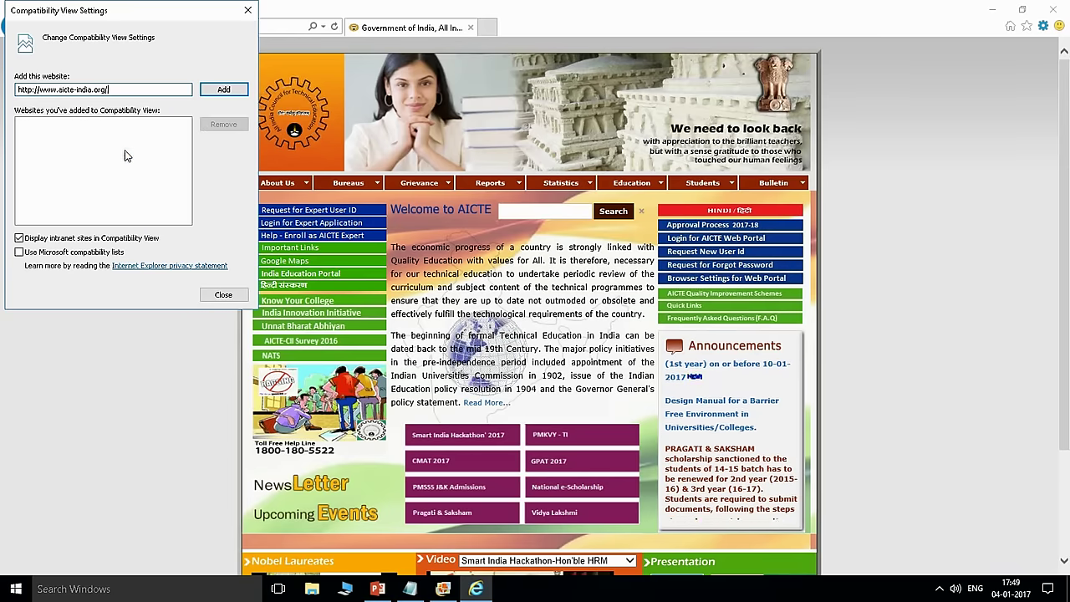
click(222, 89)
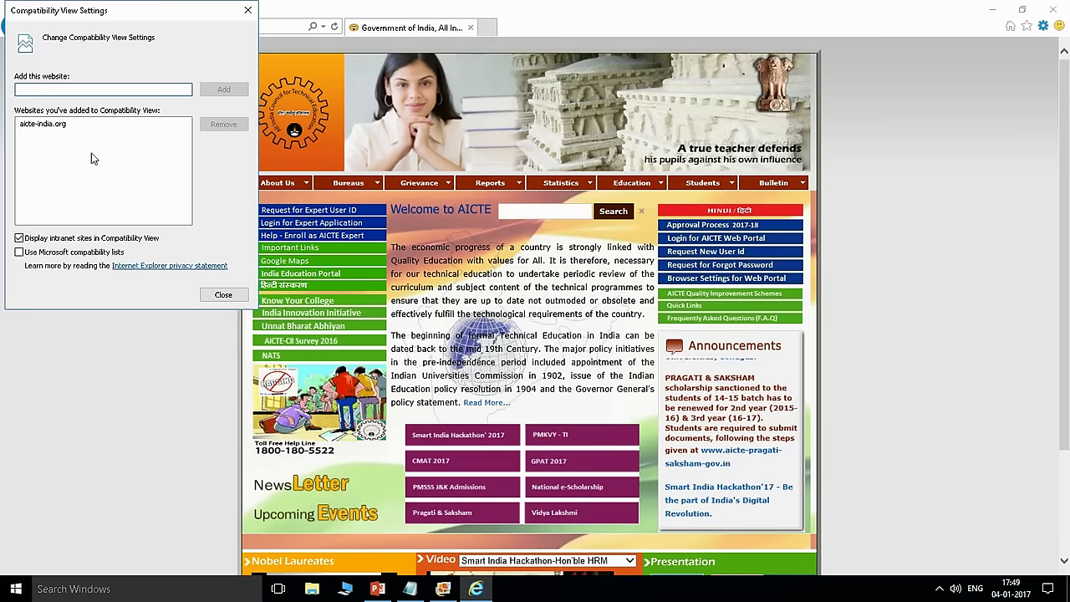
click(223, 295)
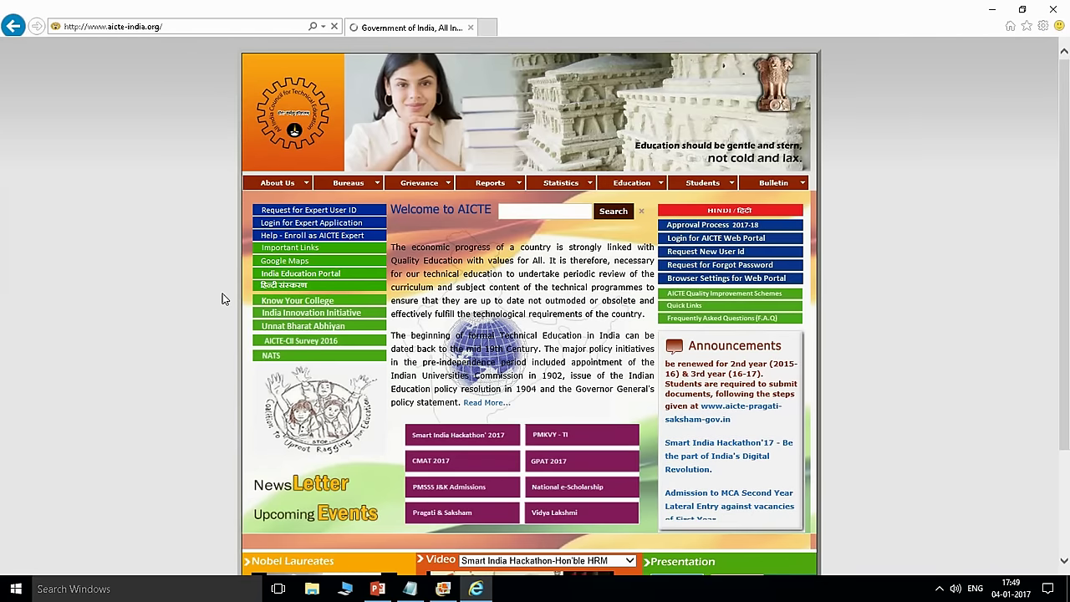
Open the Trusted sites zone's site list in Internet Options security settings.
click(1044, 27)
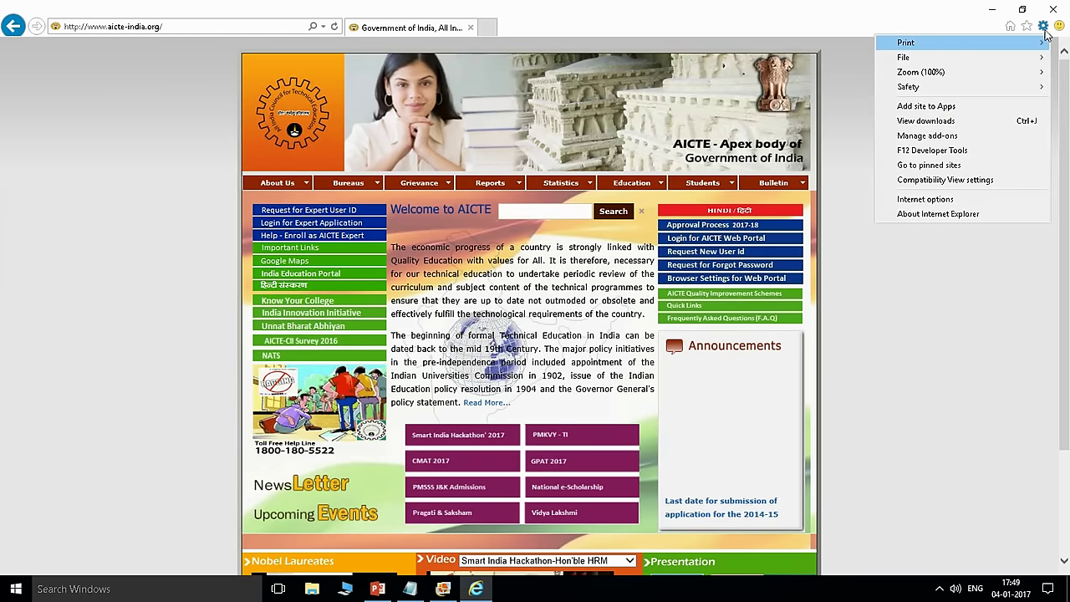
click(966, 201)
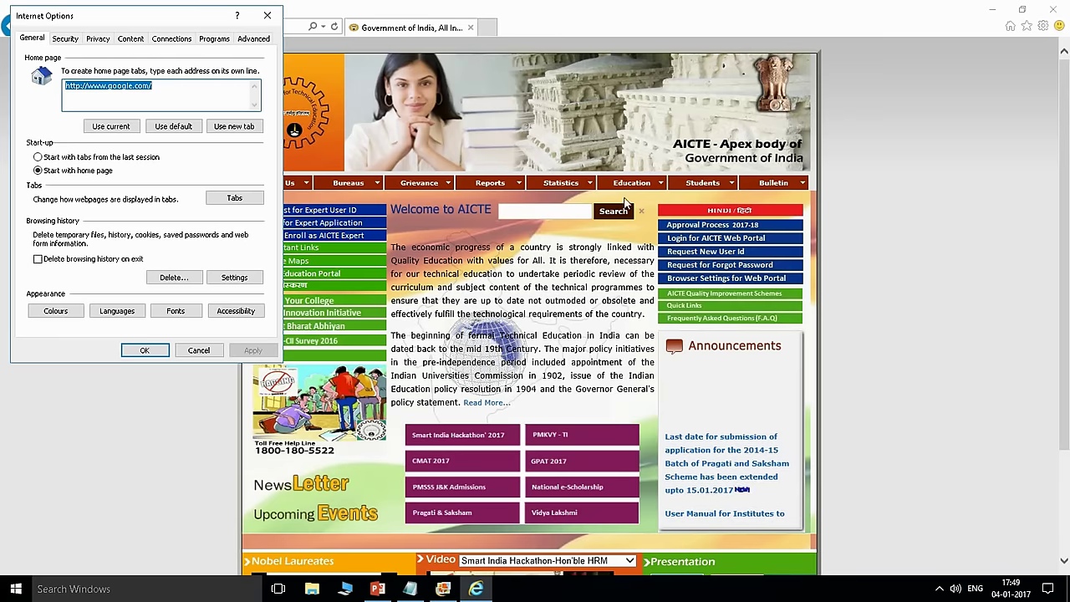
click(65, 39)
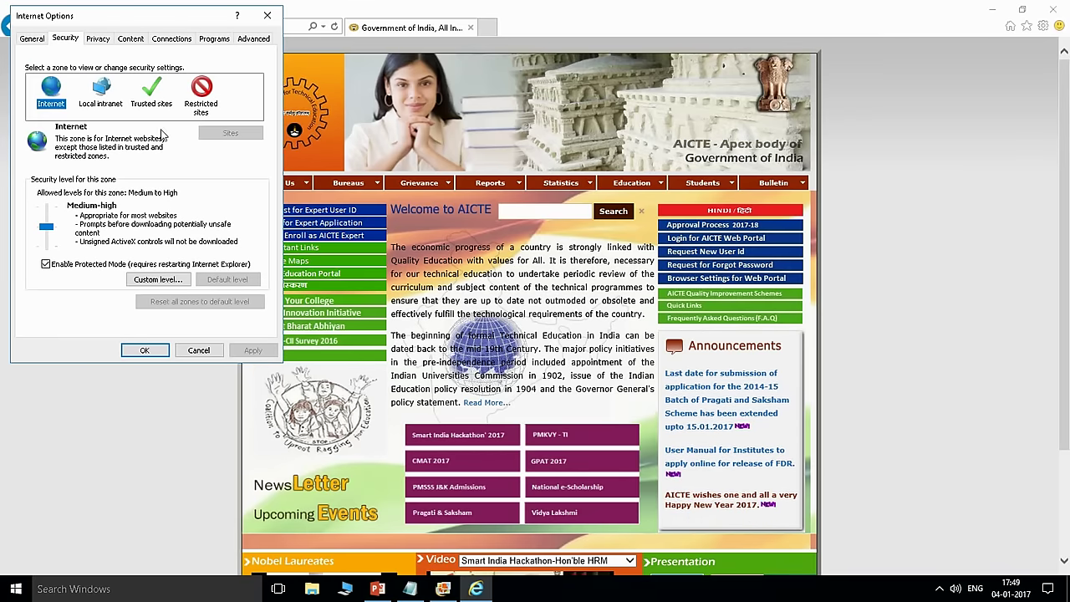
click(151, 100)
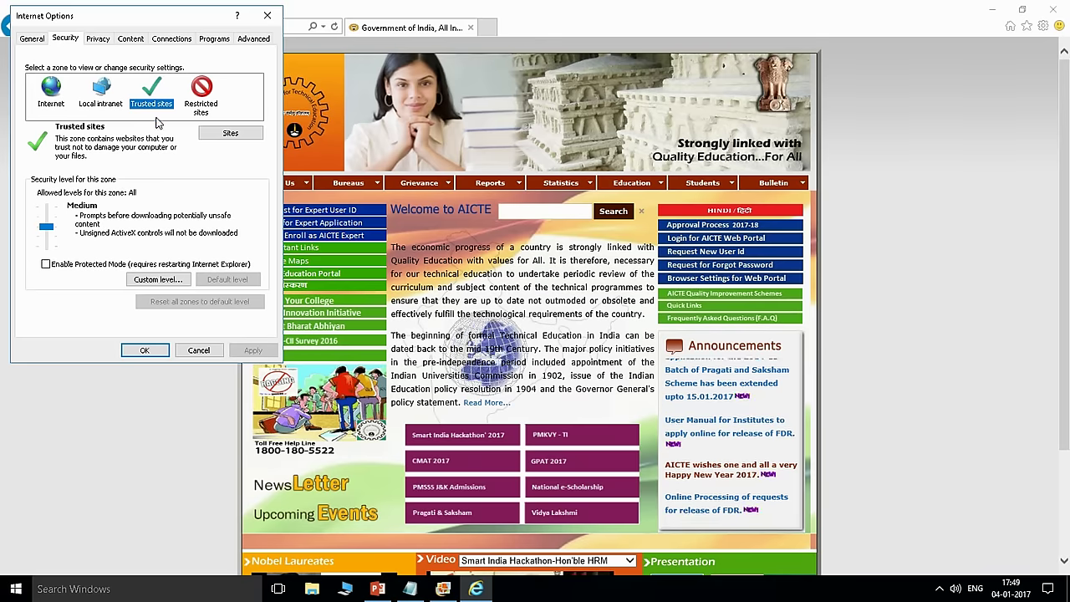
click(208, 134)
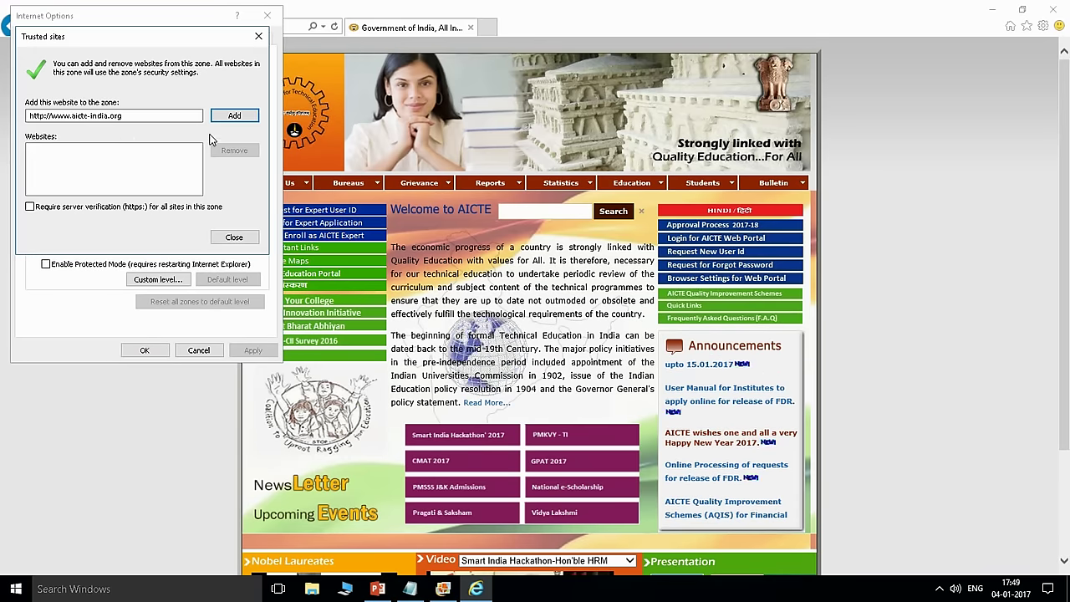
click(30, 207)
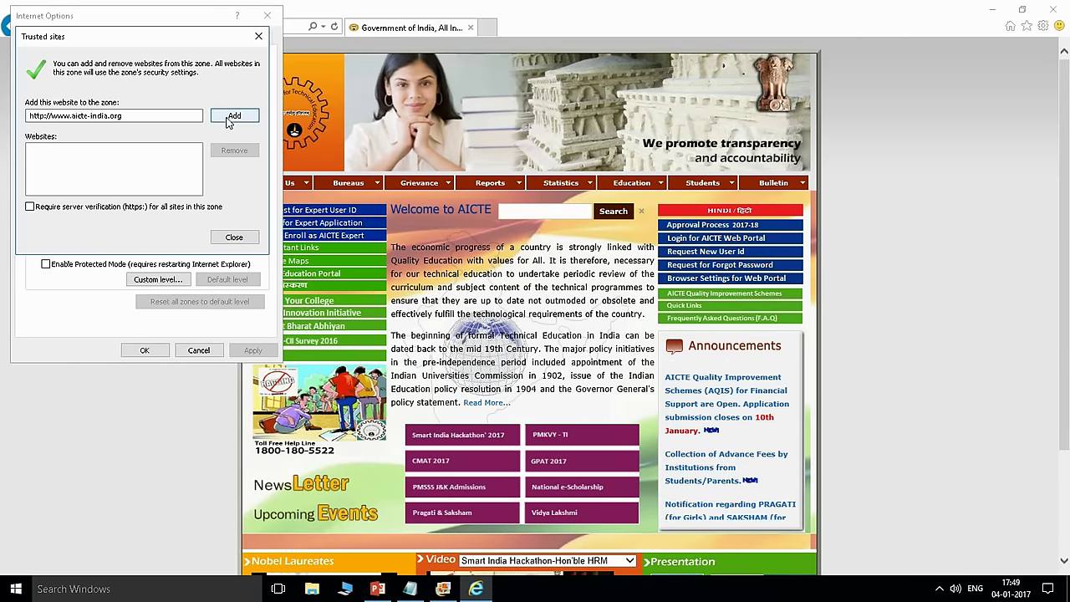
click(144, 114)
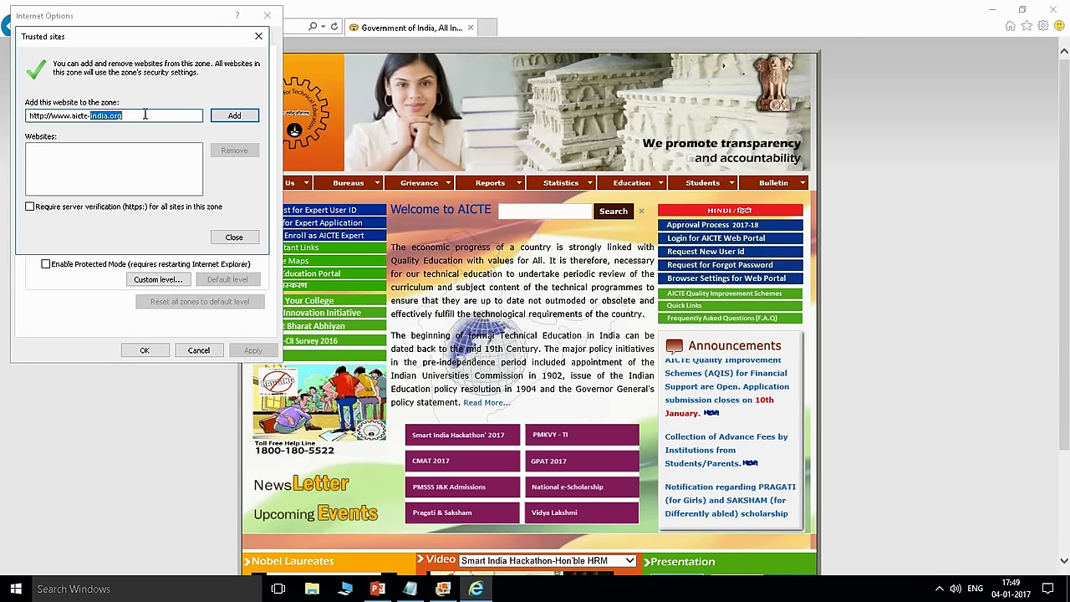
drag(125, 116, 11, 123)
right_click(144, 122)
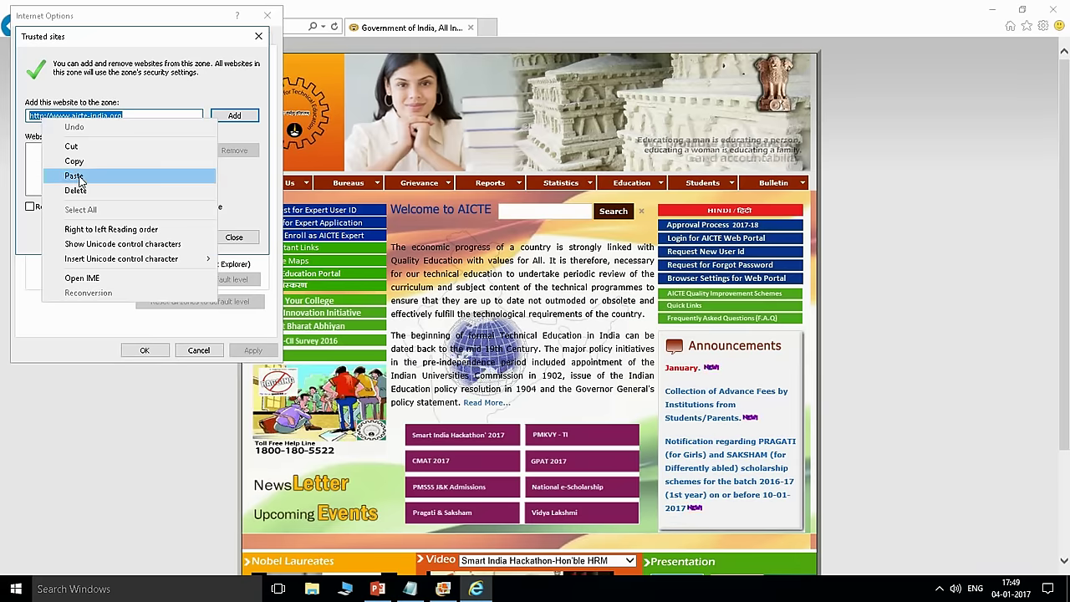
click(163, 174)
click(234, 115)
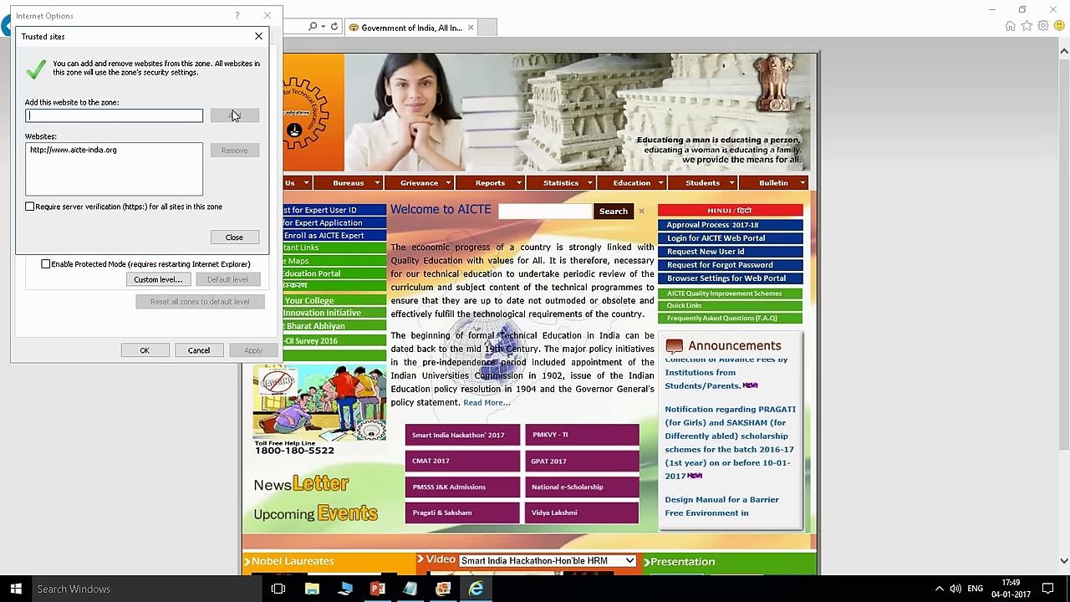
click(235, 237)
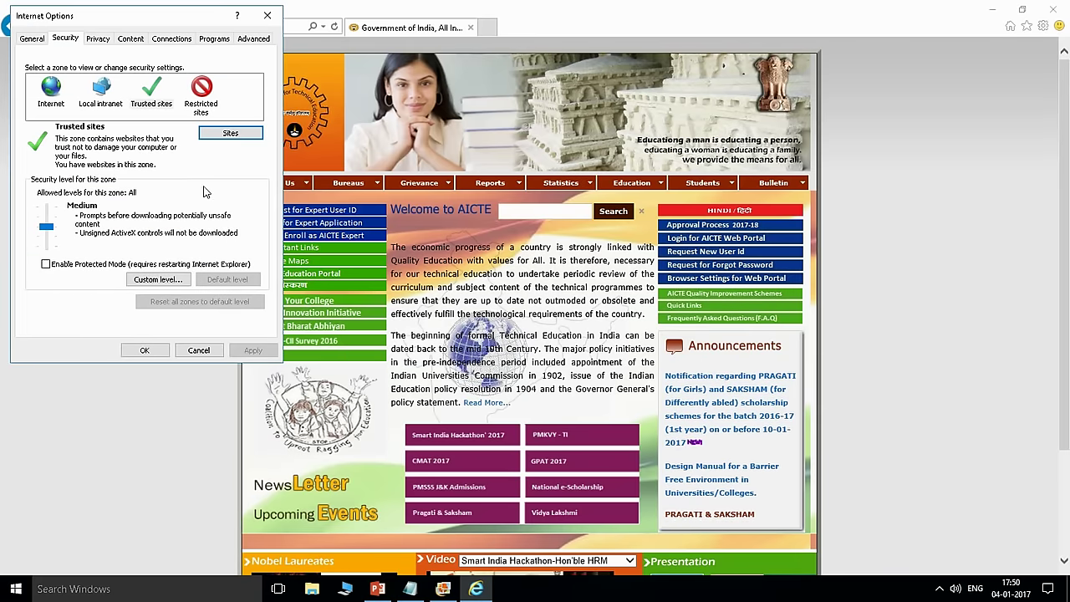
click(150, 89)
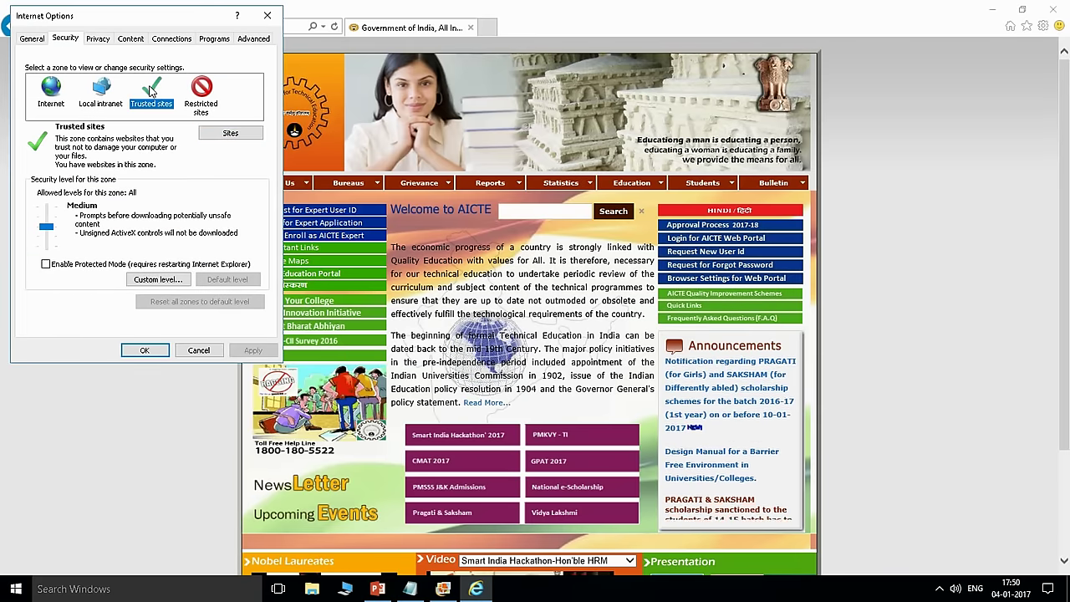
click(100, 41)
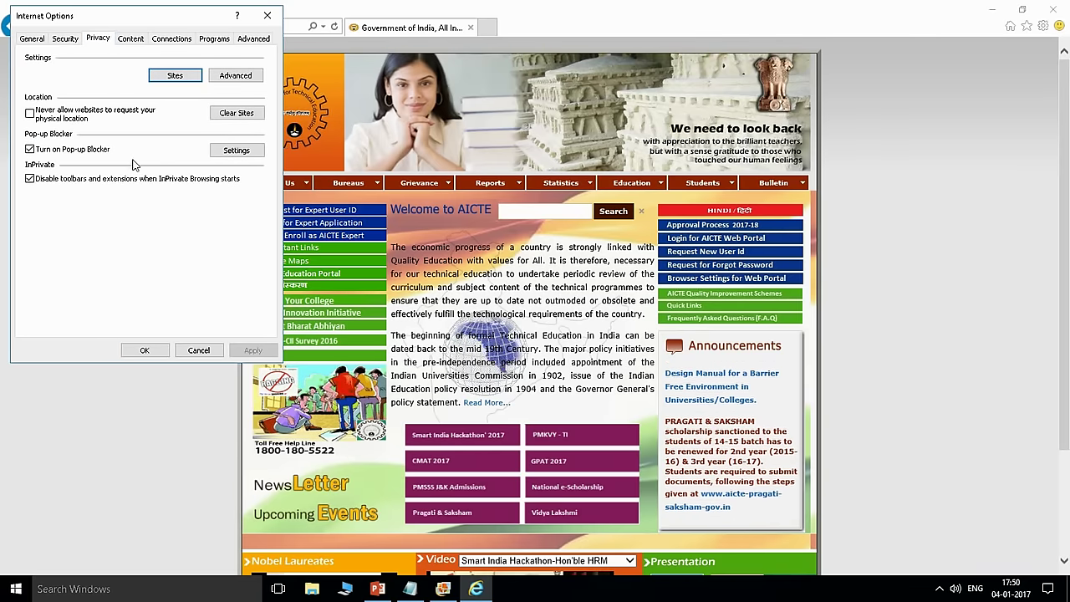
click(236, 151)
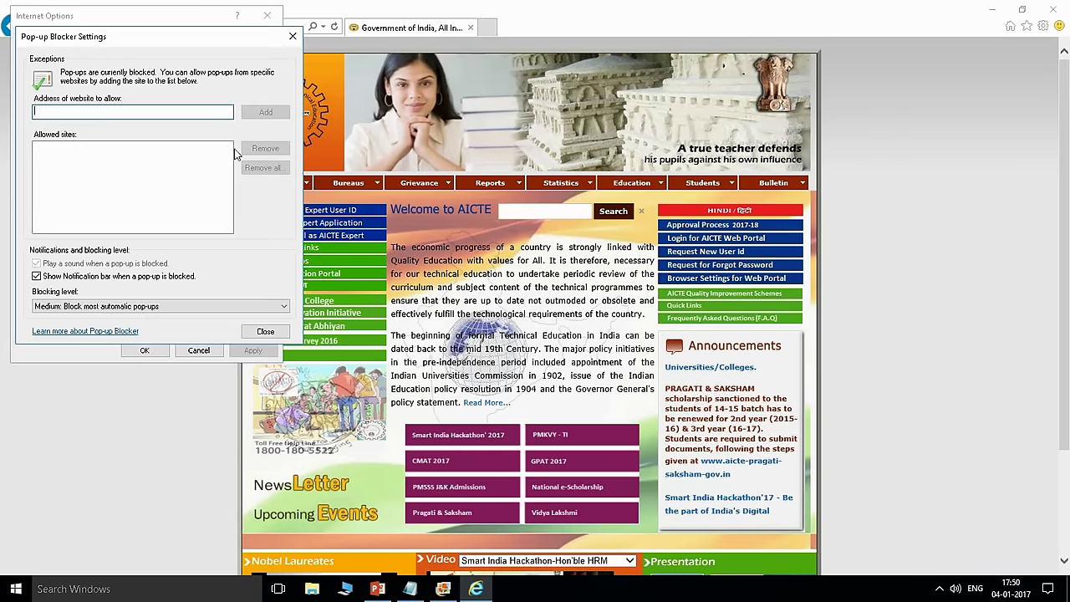
right_click(149, 112)
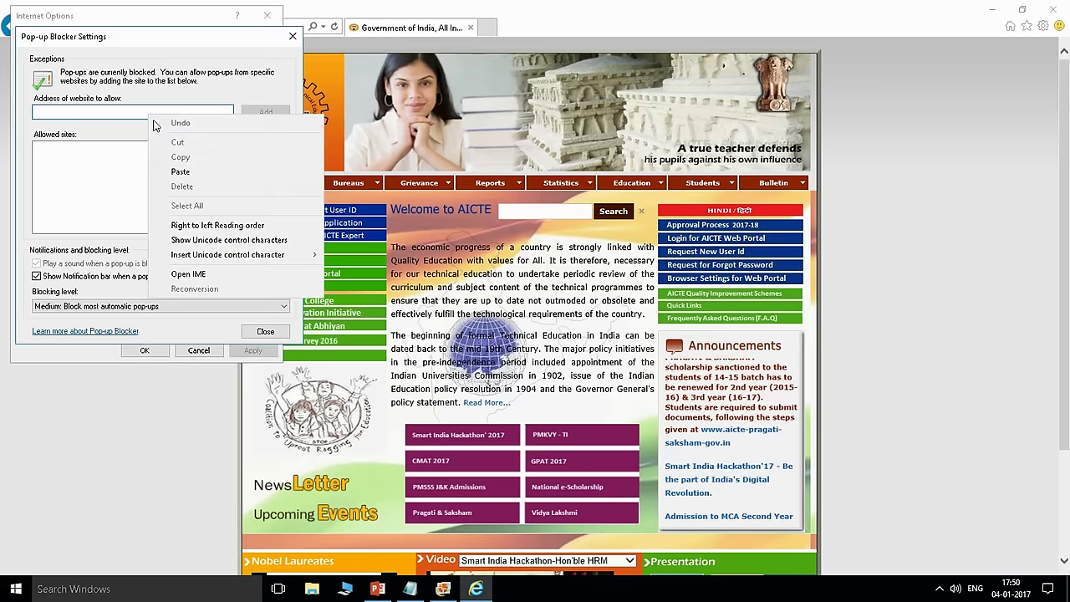
click(185, 172)
click(226, 139)
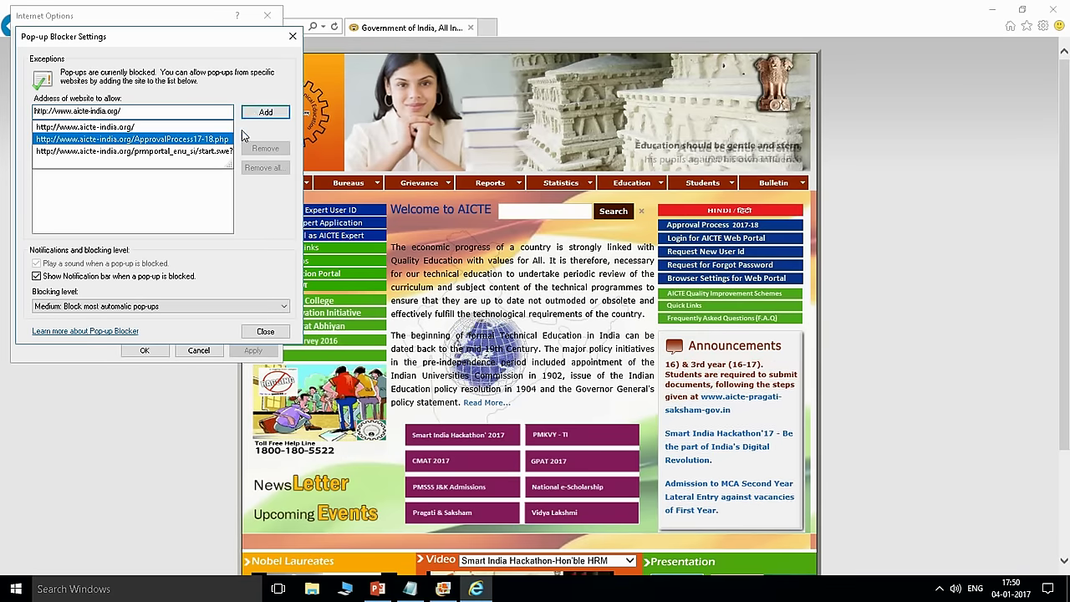
click(256, 118)
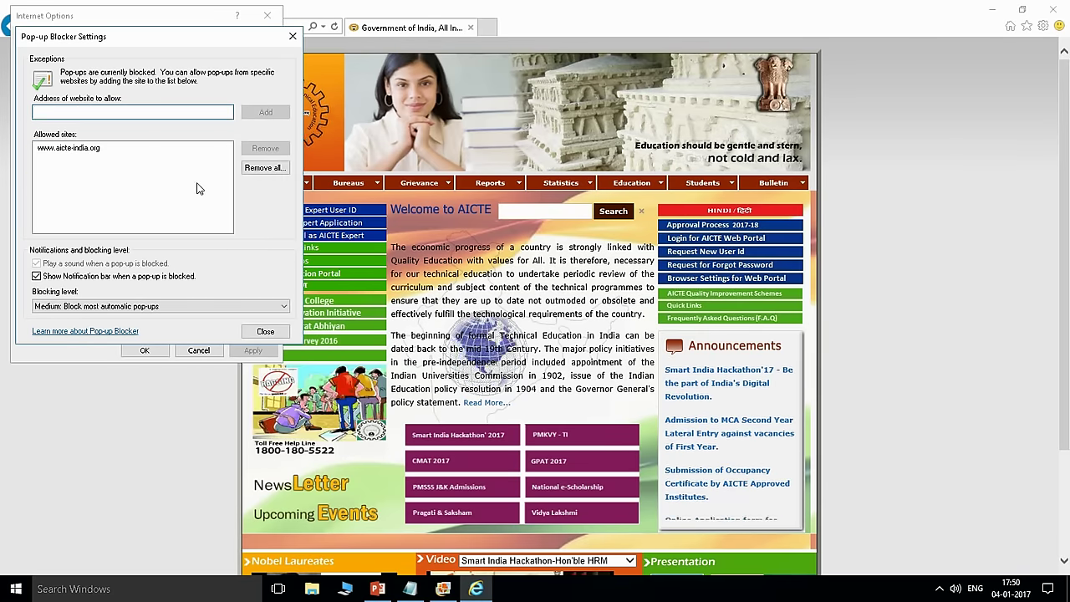
click(255, 332)
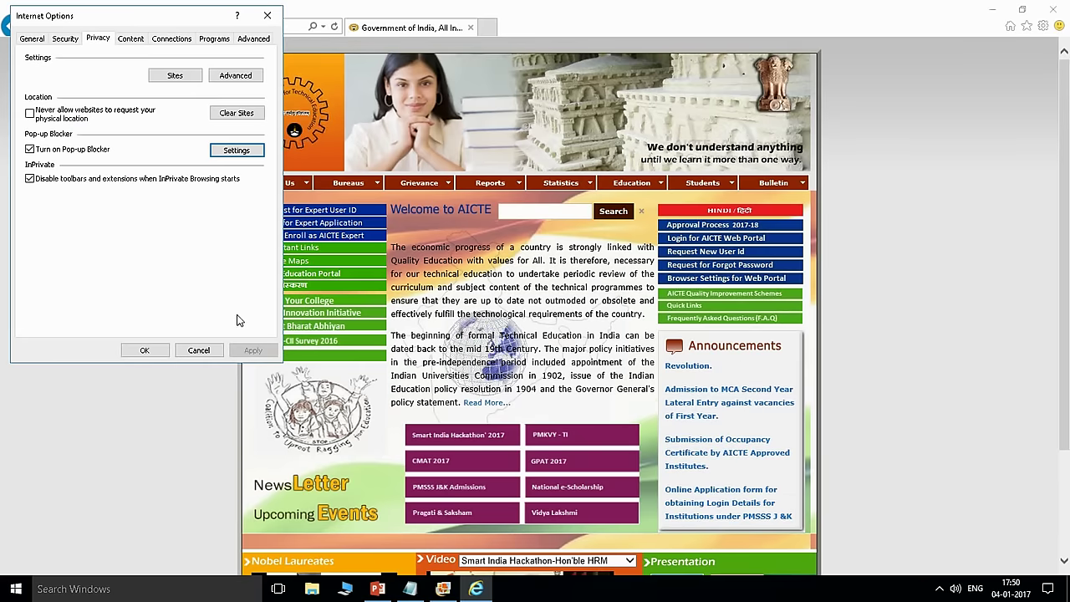
Accept first- and third-party cookies, always allow session cookies, and view the reference image.
click(236, 77)
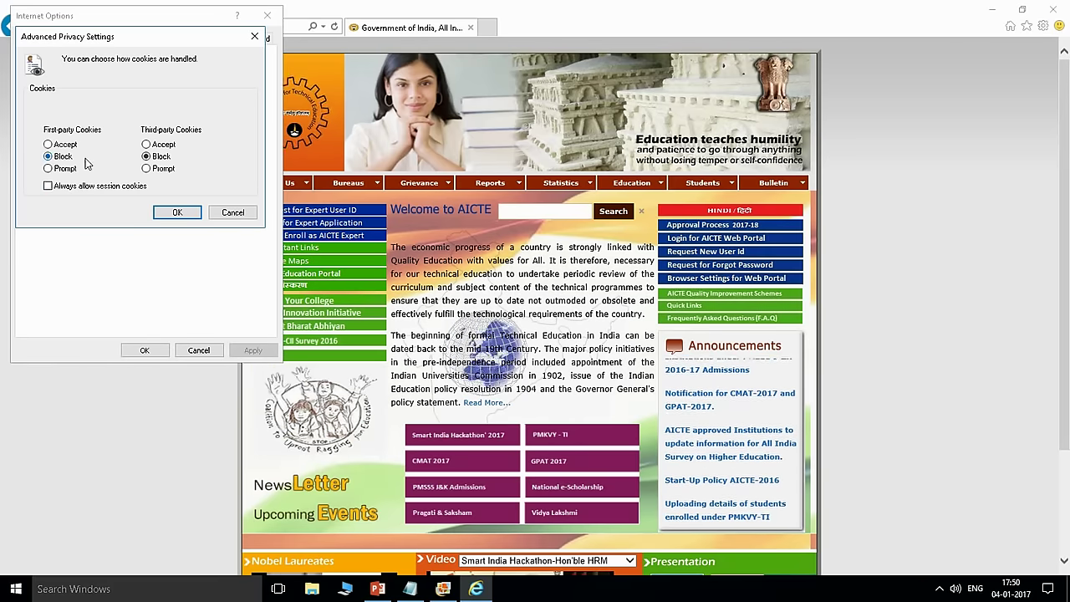
click(48, 144)
click(147, 144)
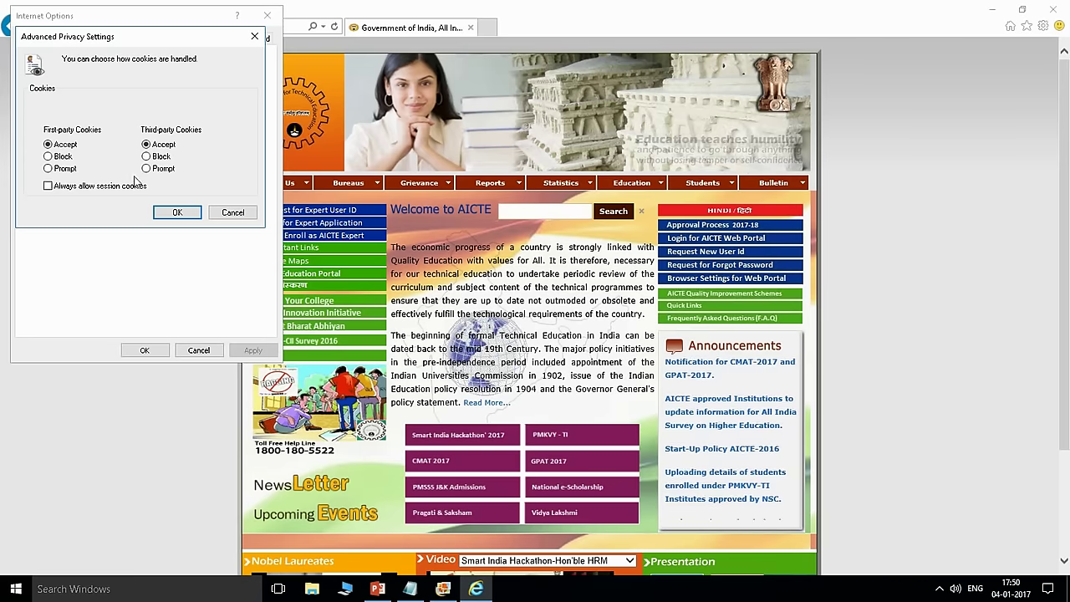
click(48, 187)
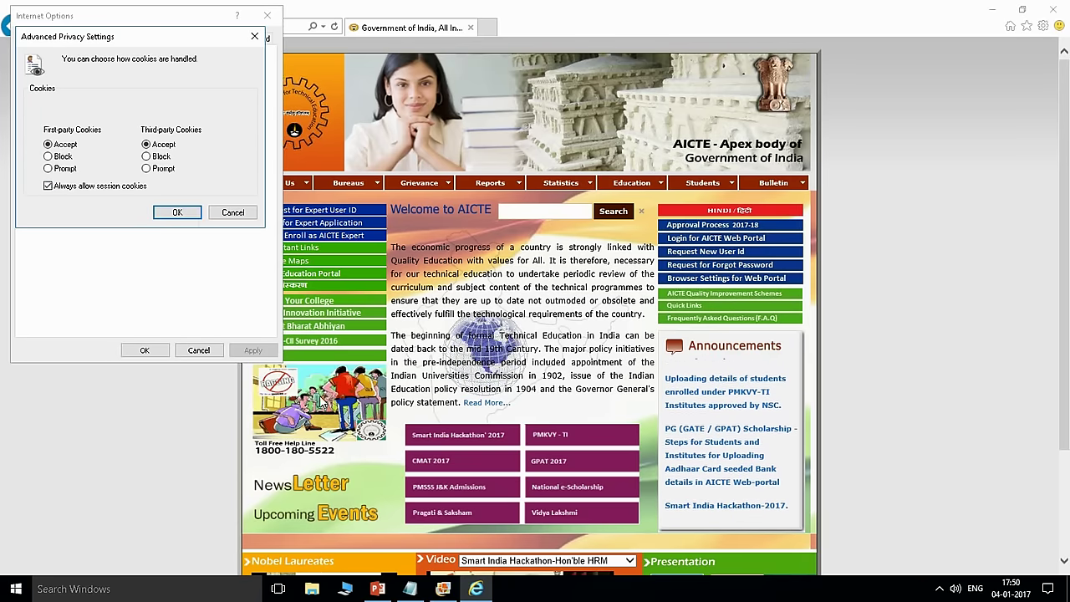
click(444, 589)
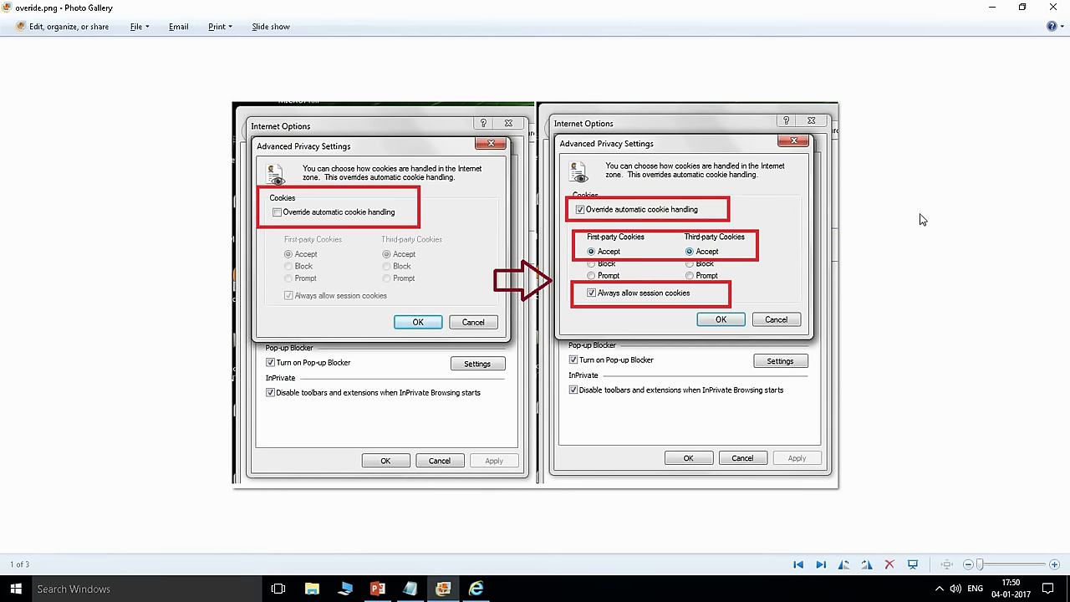
Apply the cookie settings with OK in both dialogs, then search Windows for 'inter'.
click(1055, 8)
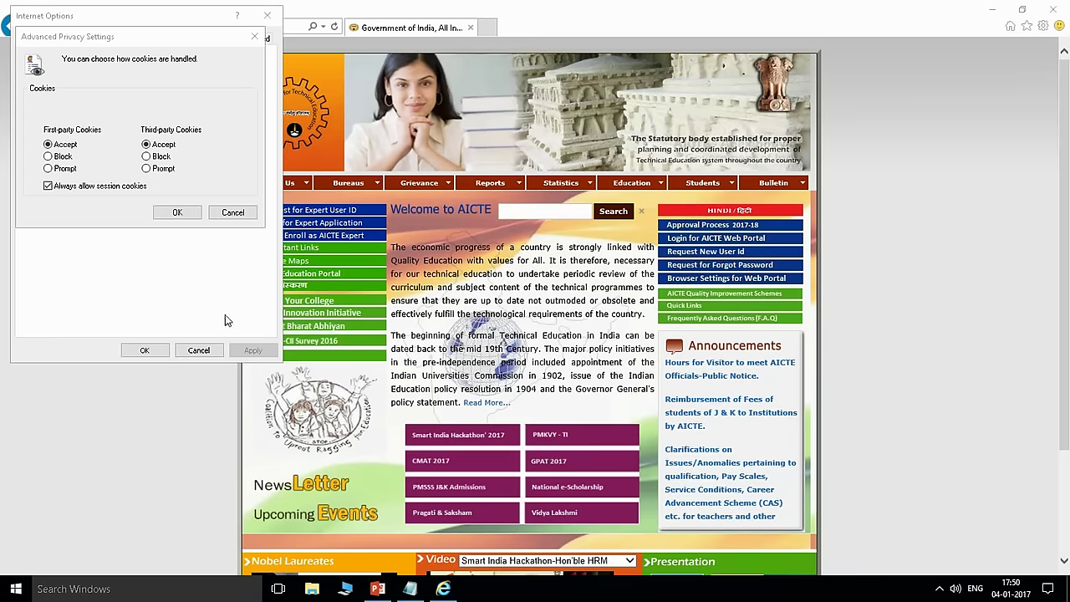
click(174, 213)
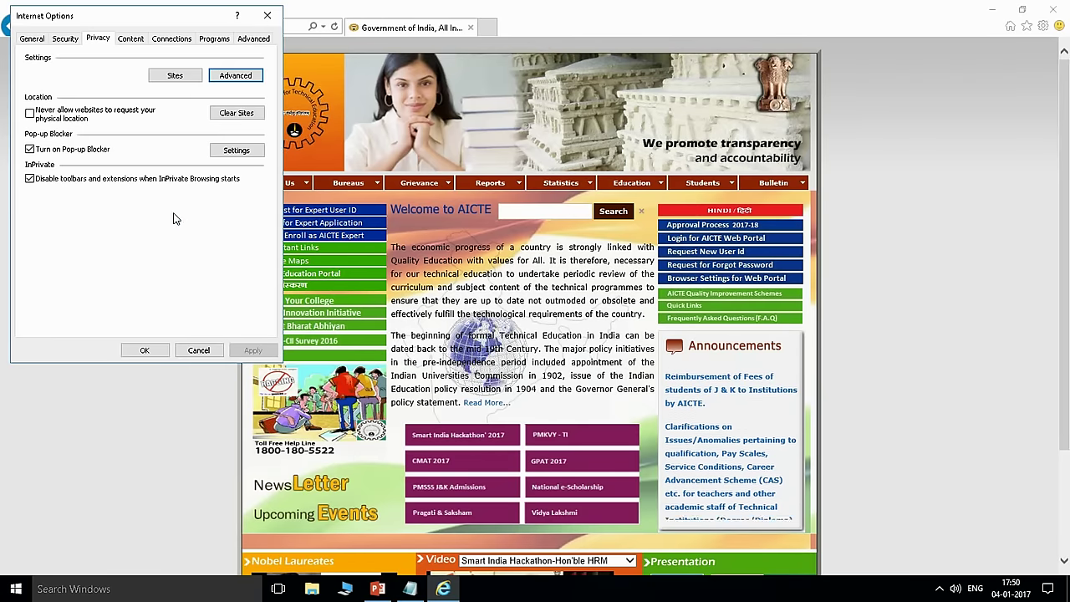
click(145, 350)
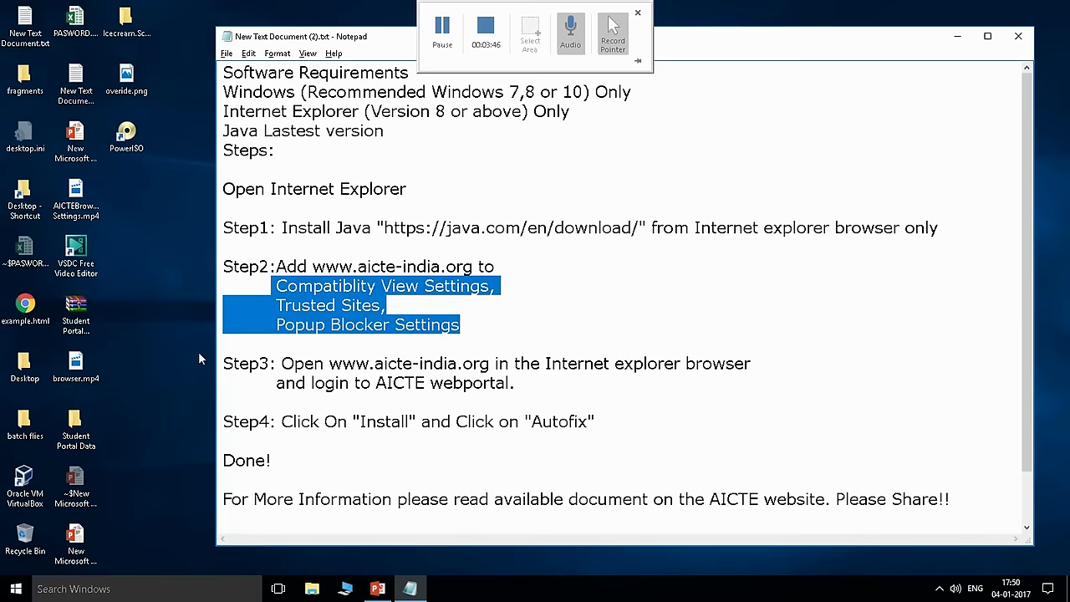
click(169, 588)
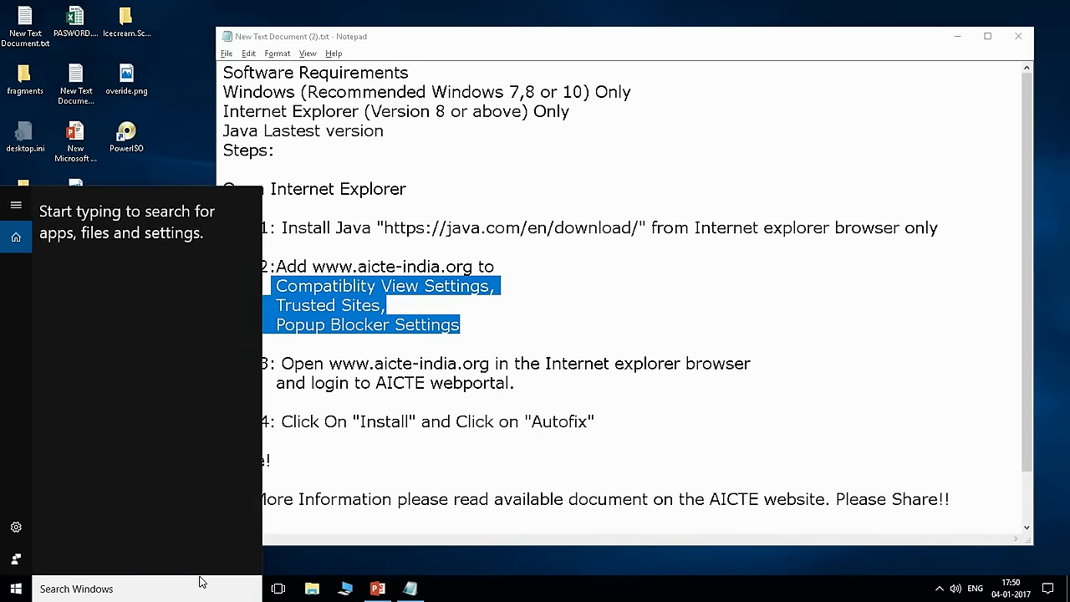
text(inter)
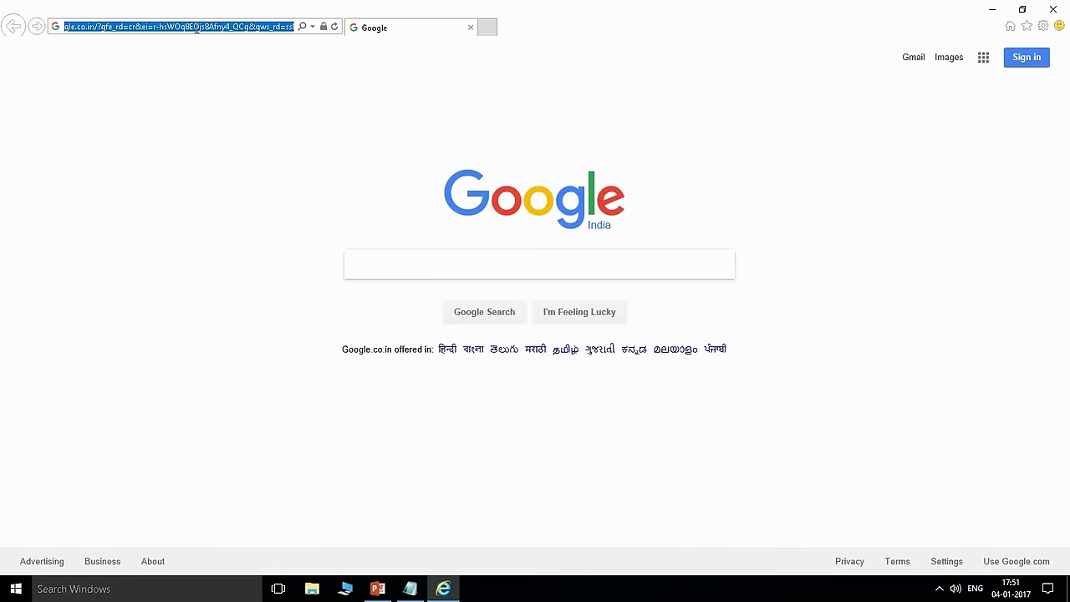
Reach AICTE's general instructions page via Students > Scholarships > DBT > PG Scholarship GATE/GPAT.
text(aicte-india.org/)
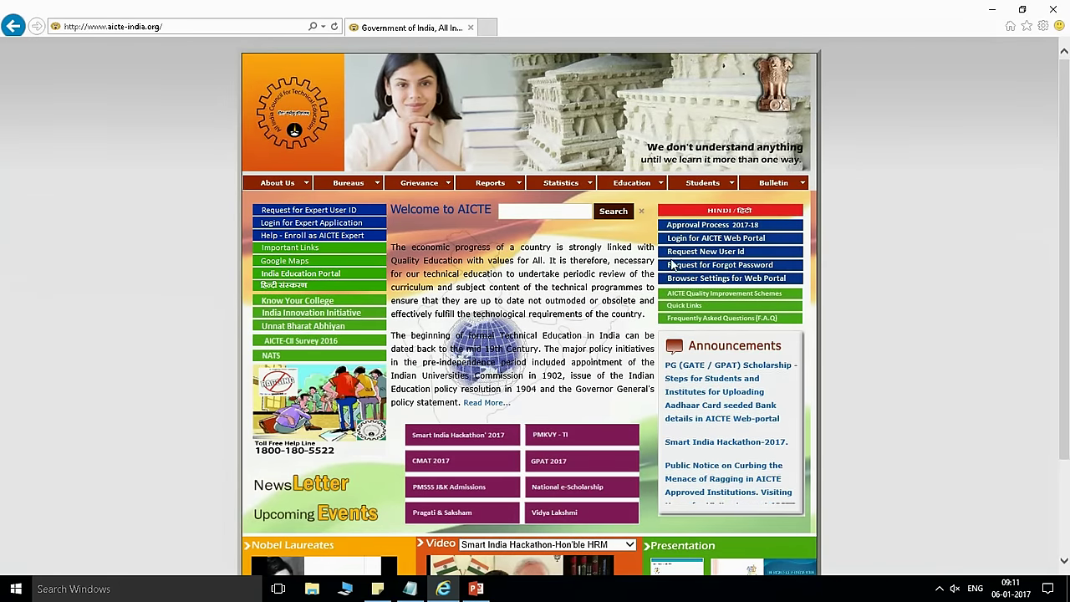
mouse_move(702, 183)
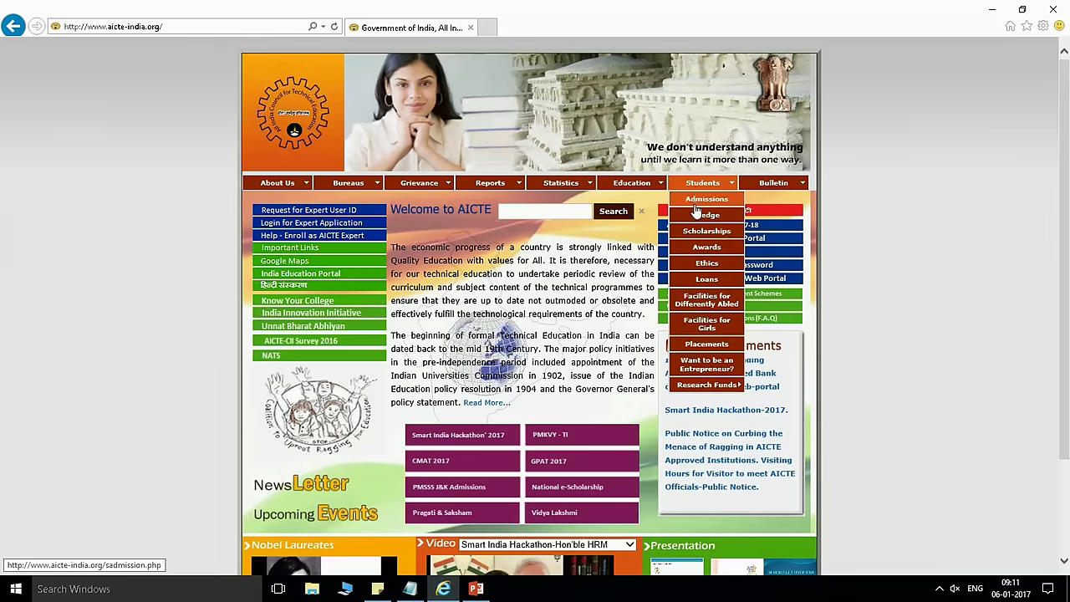
click(705, 232)
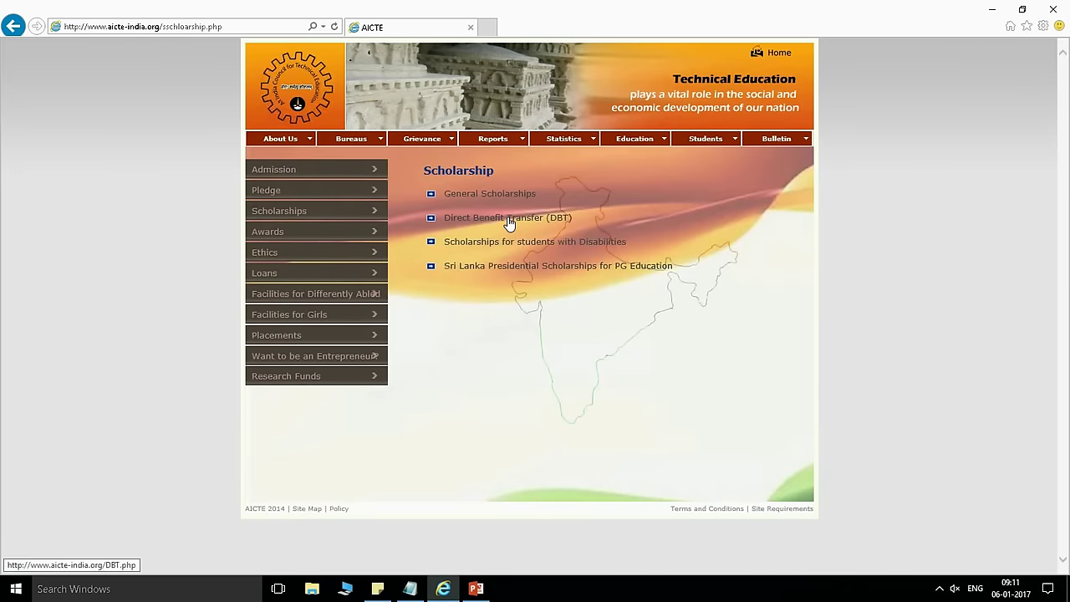
click(510, 220)
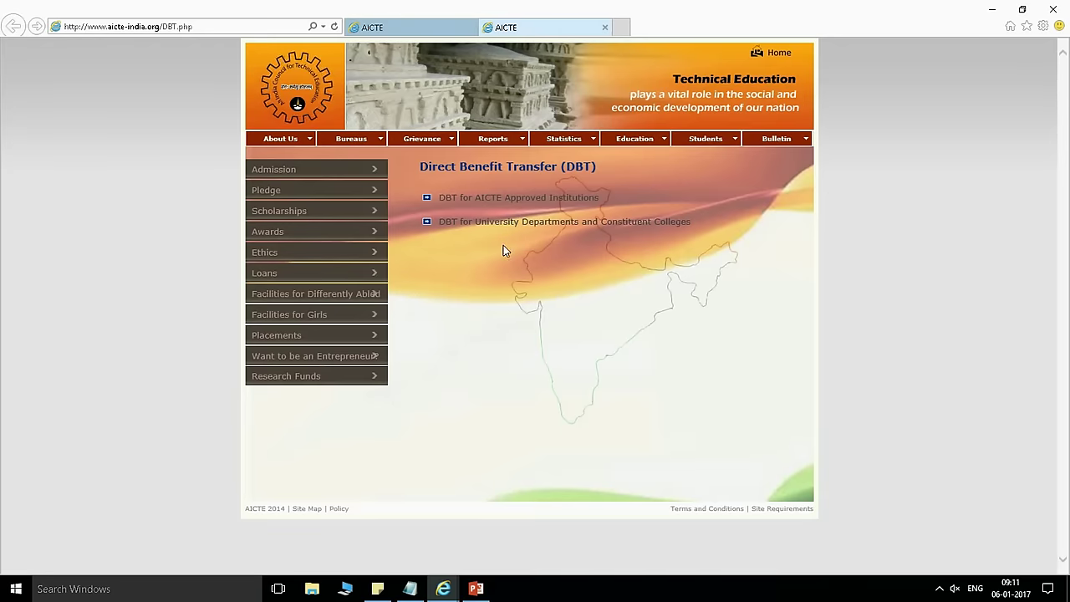
click(505, 199)
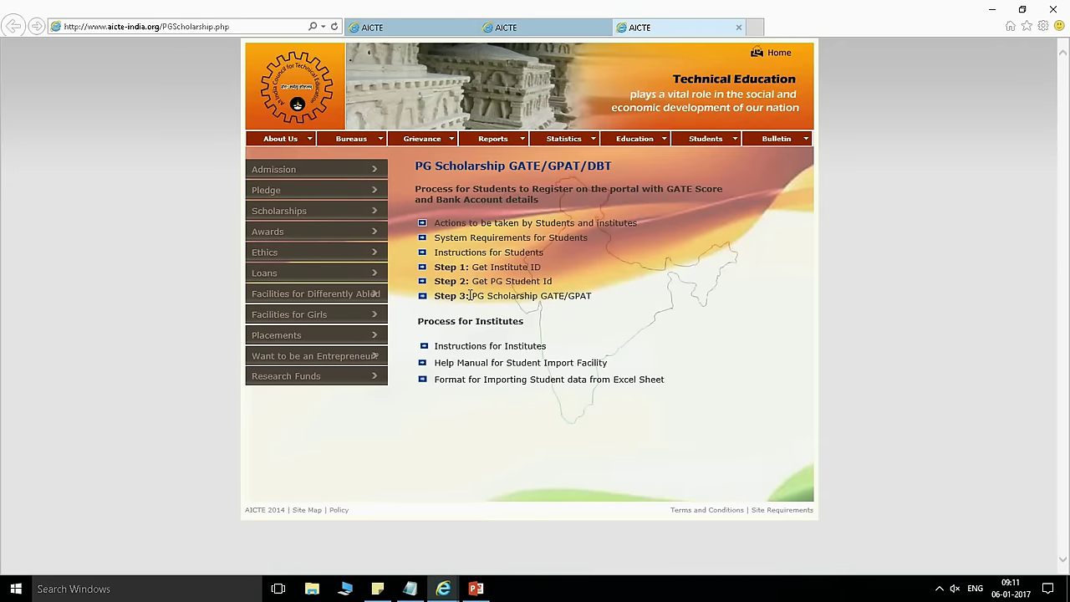
click(539, 300)
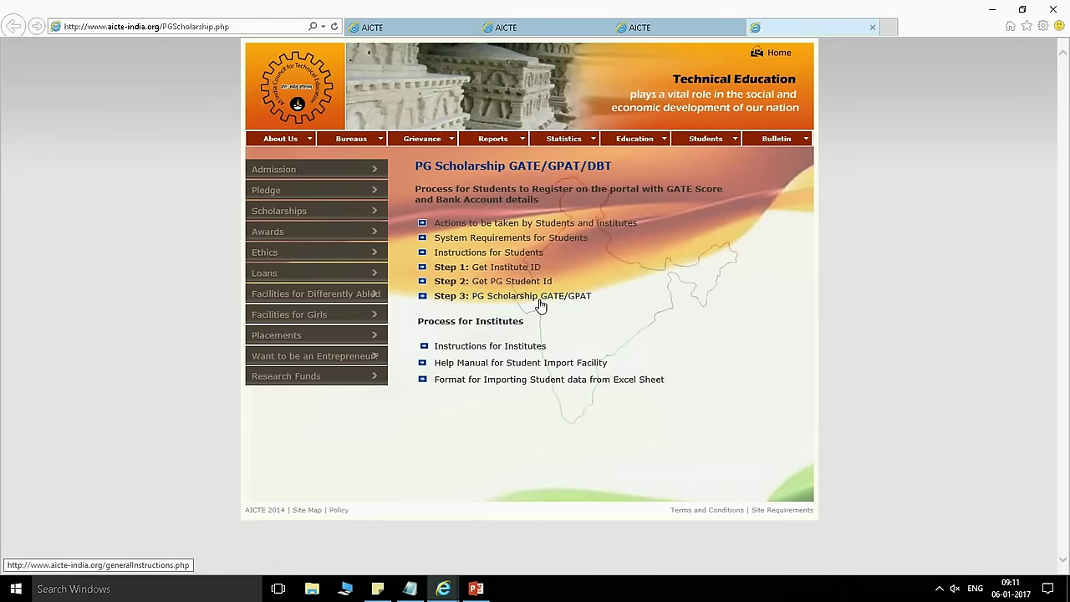
Scroll through the general instructions page, then close Internet Explorer with Close all tabs.
scroll(538, 297, down, 1)
scroll(539, 297, down, 2)
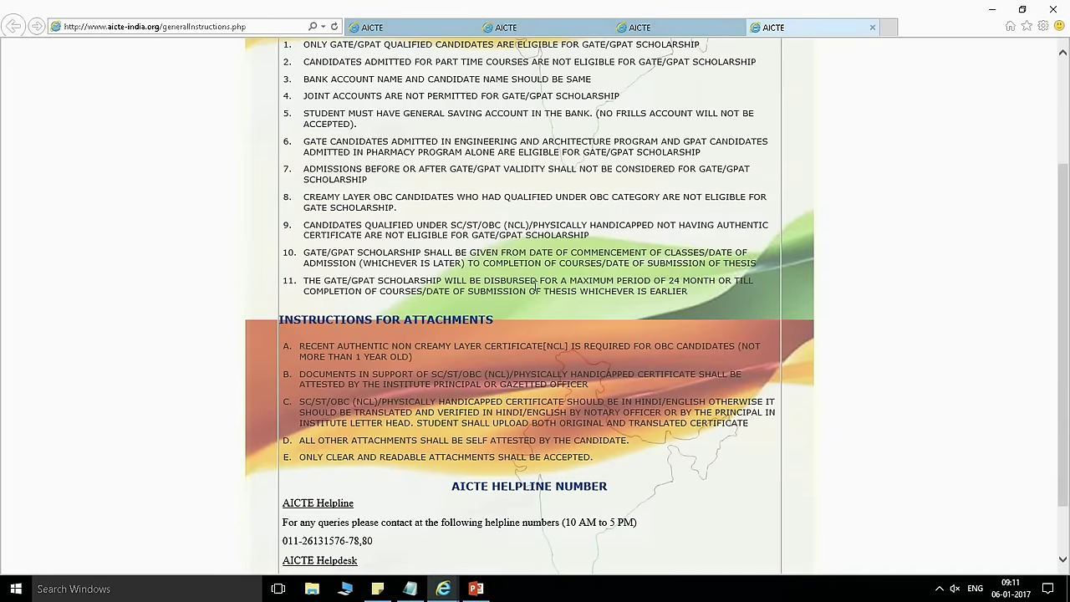
scroll(536, 291, down, 1)
scroll(535, 285, up, 5)
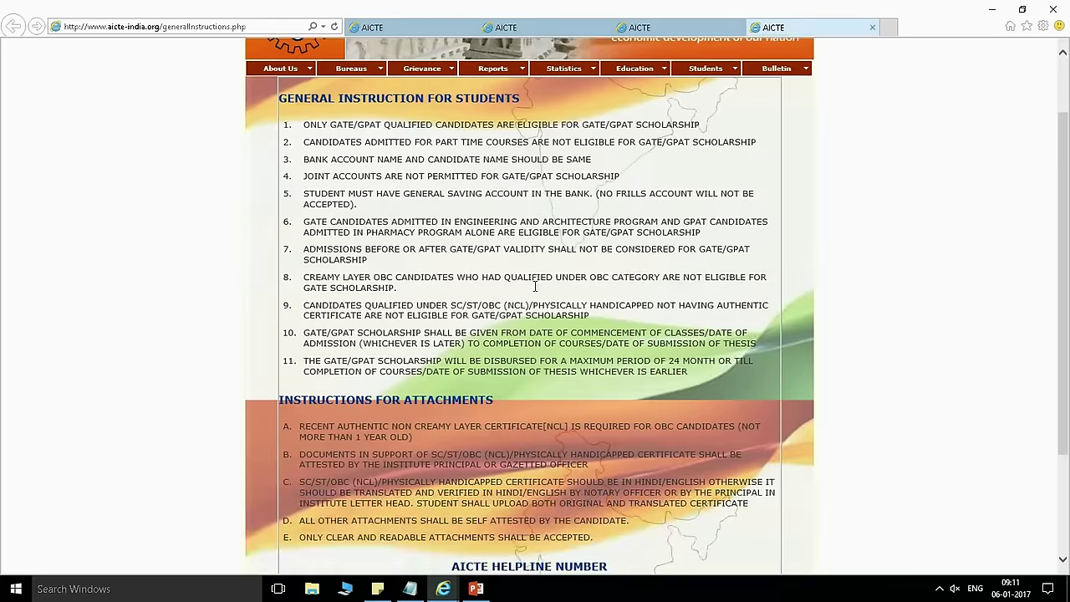
scroll(536, 291, down, 5)
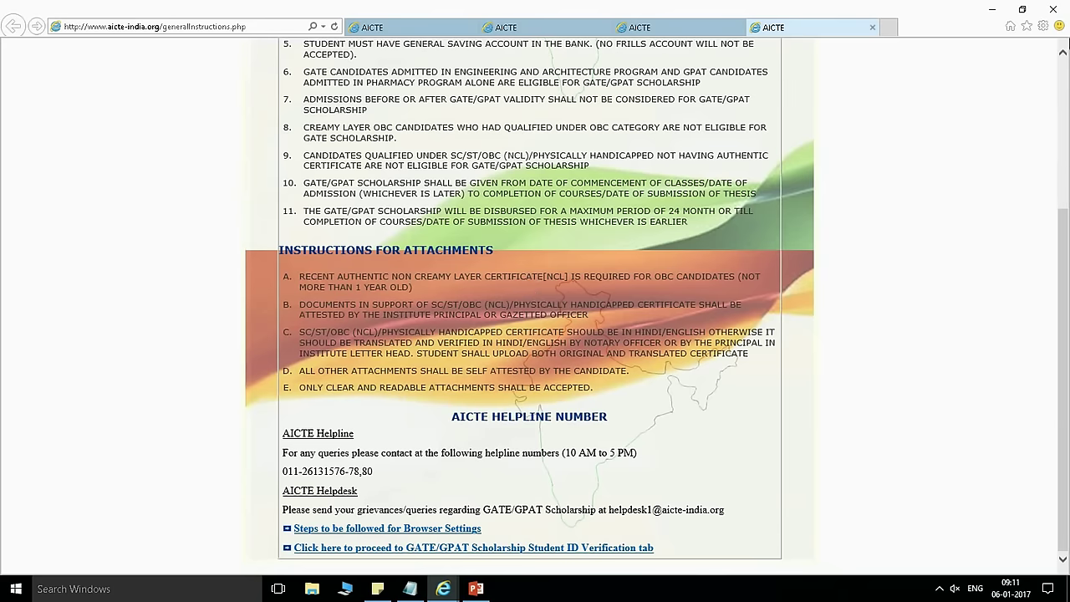
click(1053, 10)
click(511, 299)
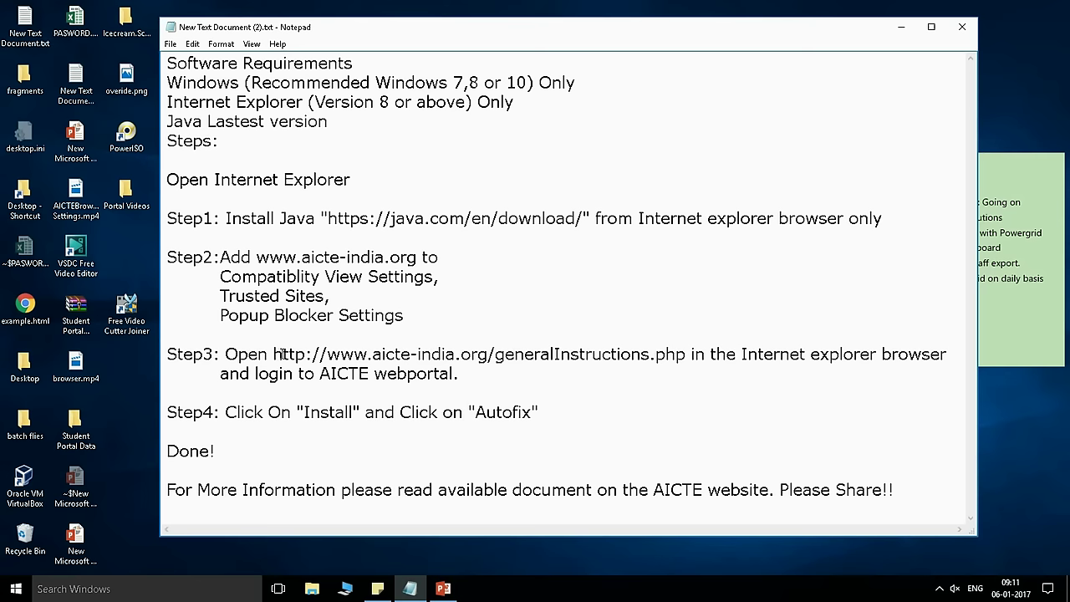
Copy the general instructions URL from Step3 in the Notepad notes.
drag(274, 354, 706, 355)
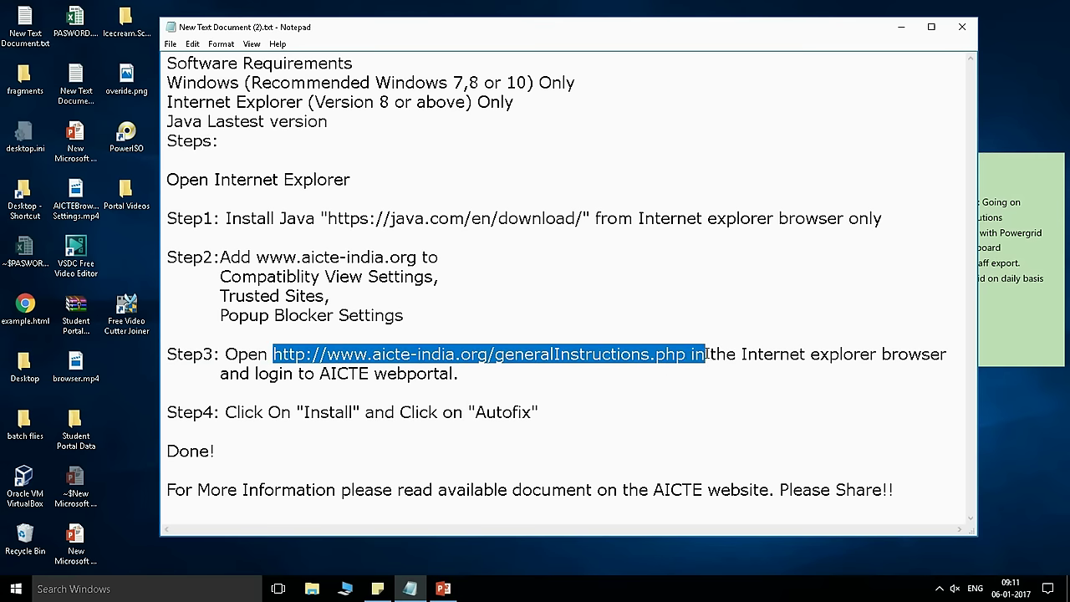
right_click(666, 355)
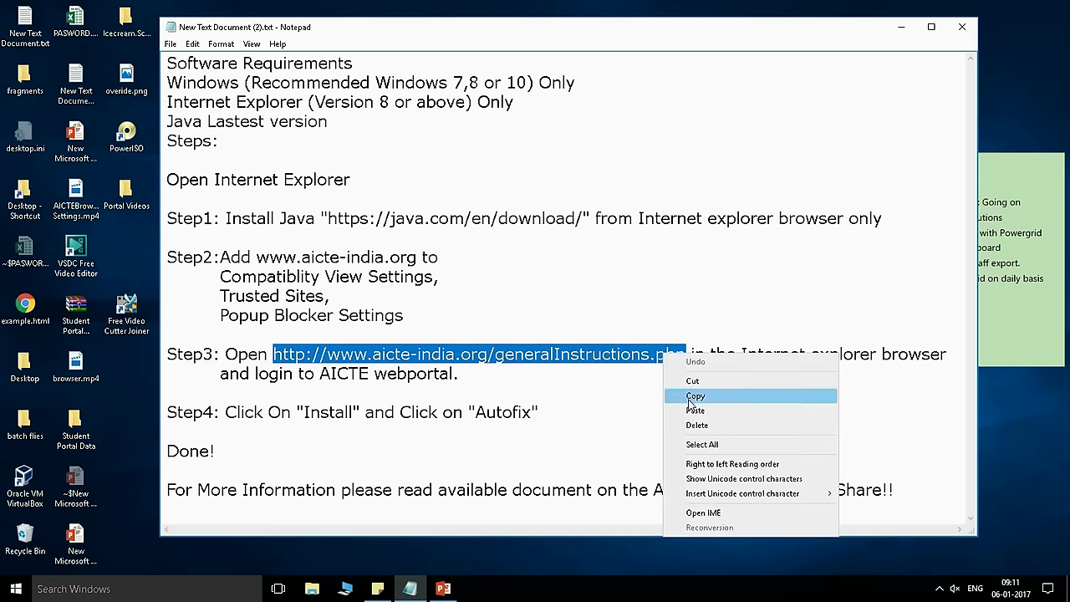
click(689, 398)
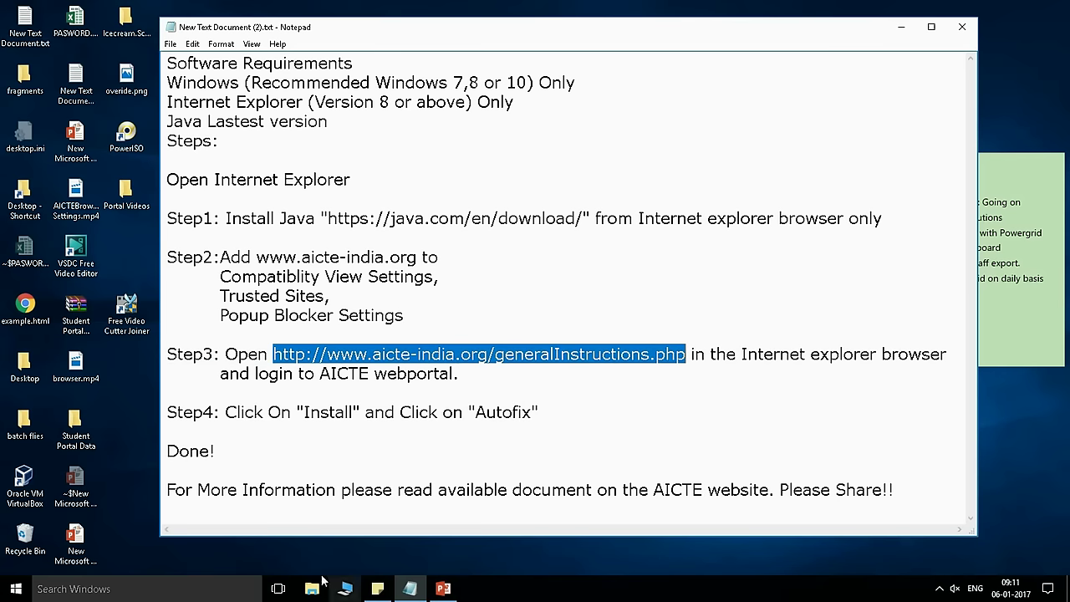
Relaunch Internet Explorer by searching 'inter' in Windows search.
click(107, 591)
text(in)
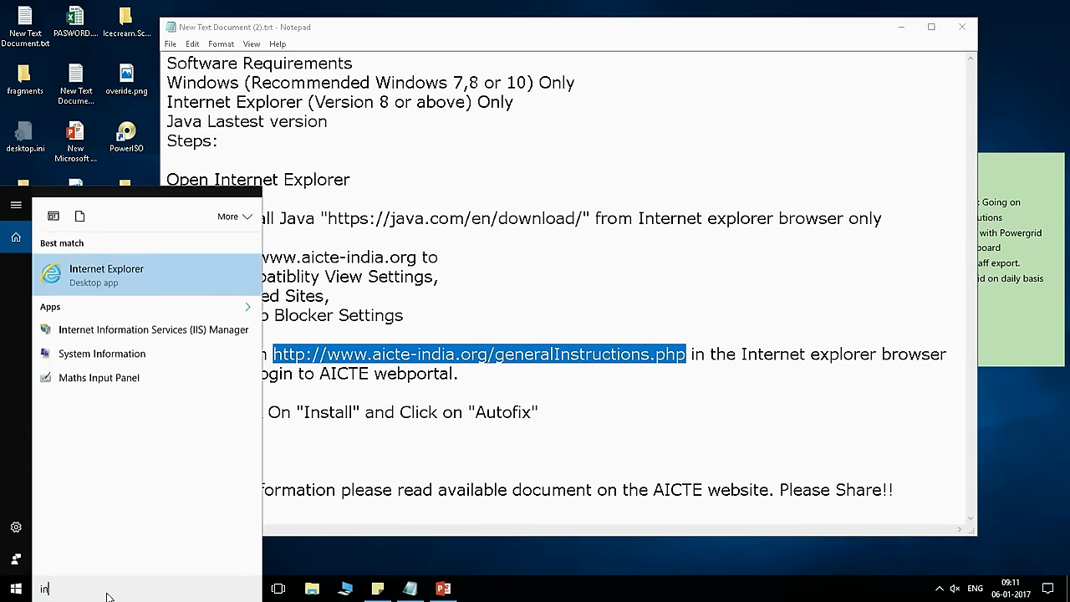
text(ter)
click(133, 256)
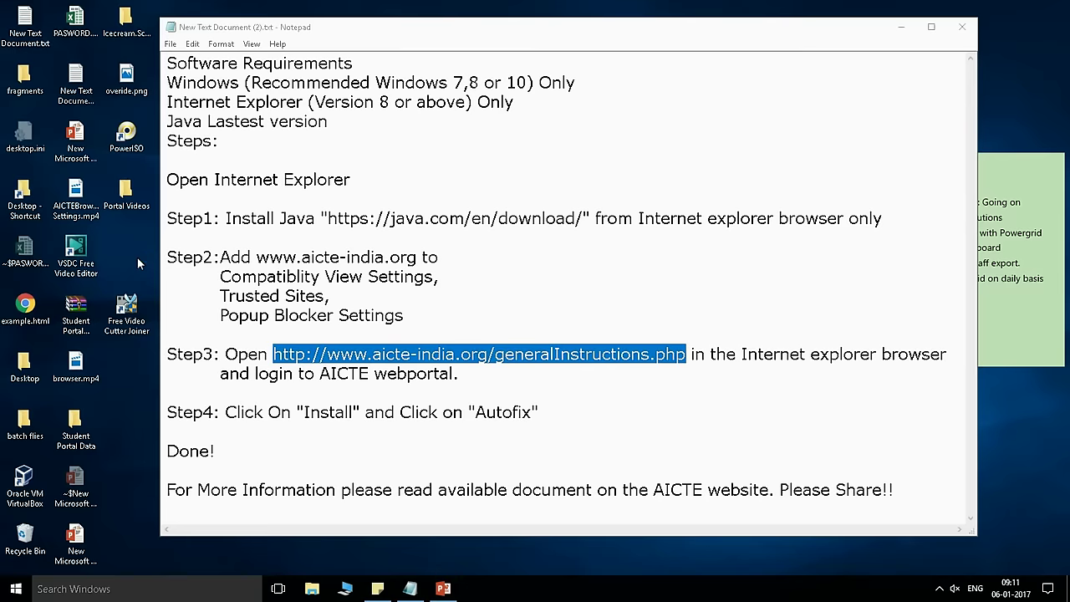
Load the pasted generalInstructions URL and scroll down to the Student ID Verification link.
click(183, 27)
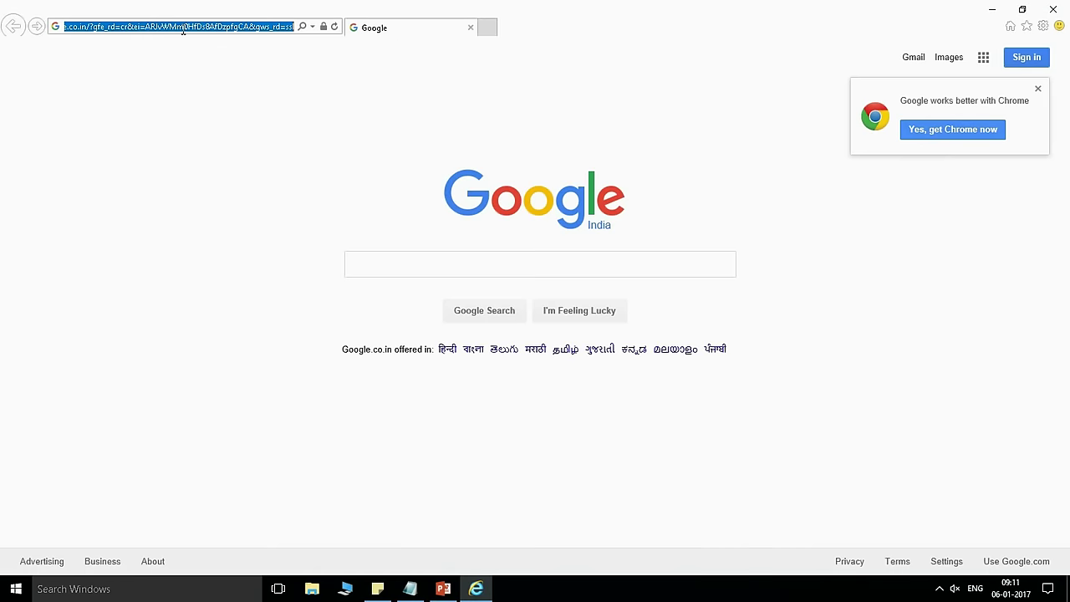
key(ctrl+v)
key(Return)
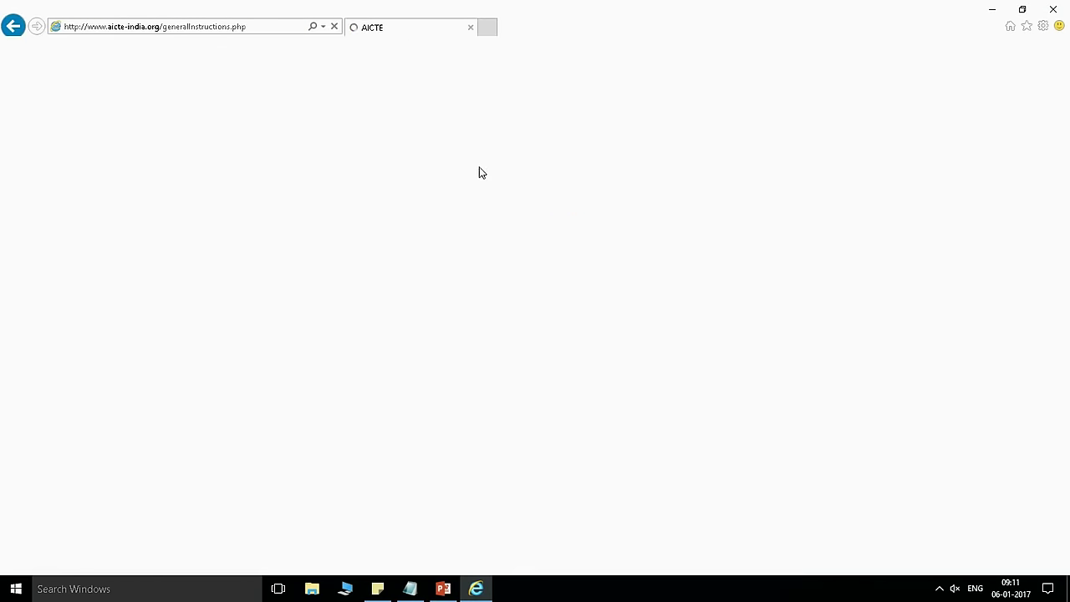
scroll(495, 295, down, 2)
scroll(494, 295, down, 2)
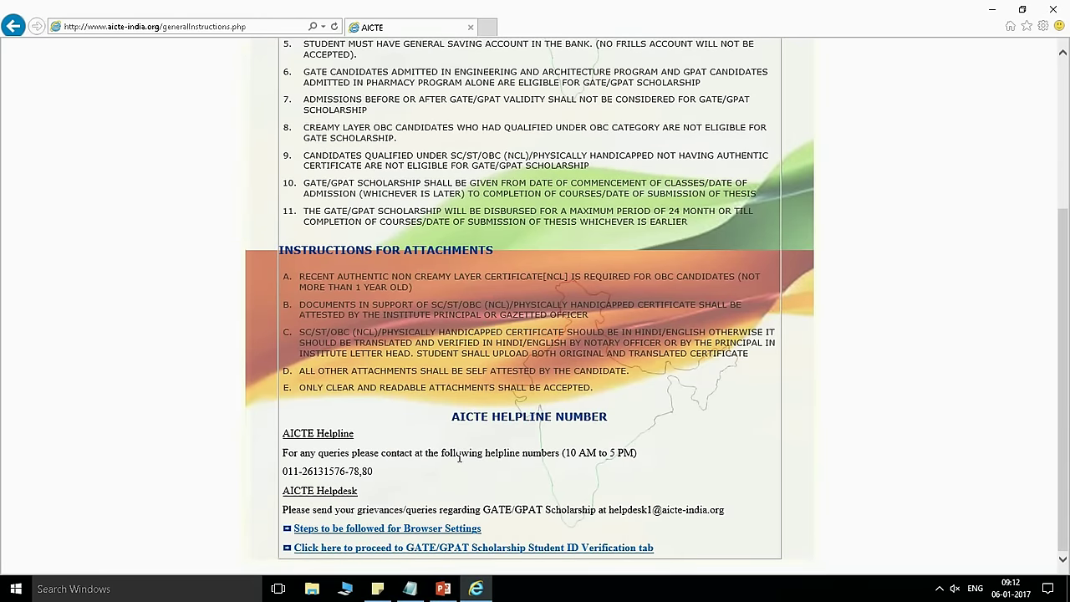
Open Student ID Verification, install the Siebel High Interactivity add-on, apply Auto Fix, then return to Notepad.
click(468, 549)
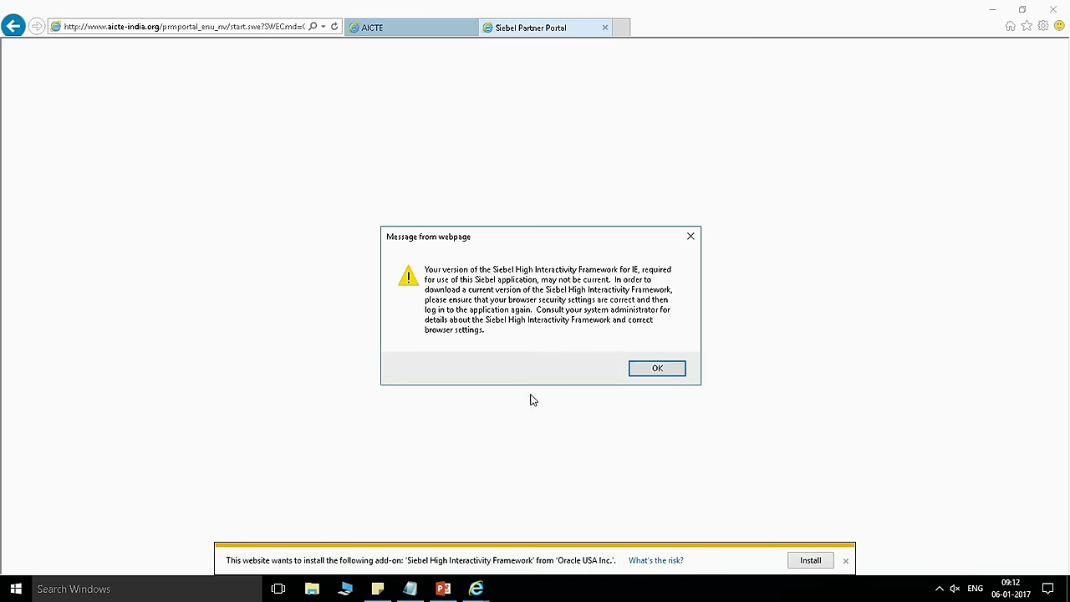
click(658, 370)
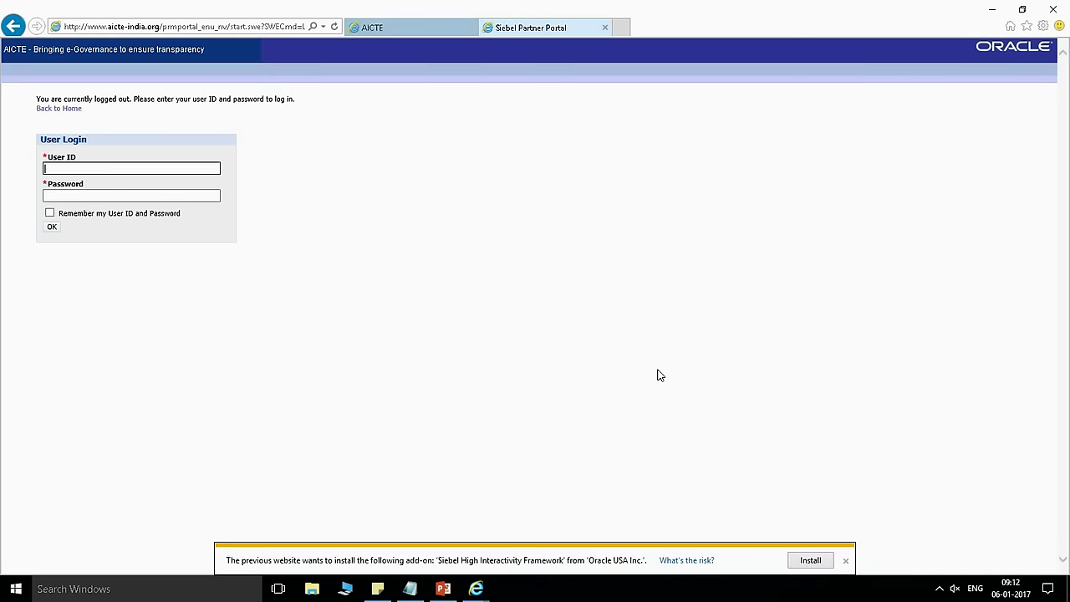
click(808, 564)
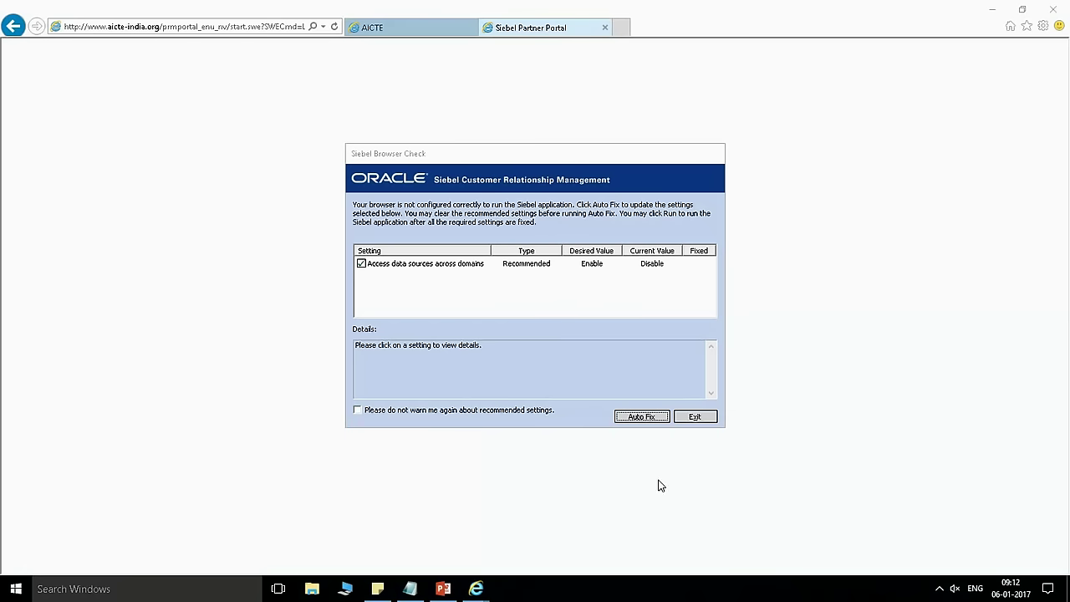
click(642, 418)
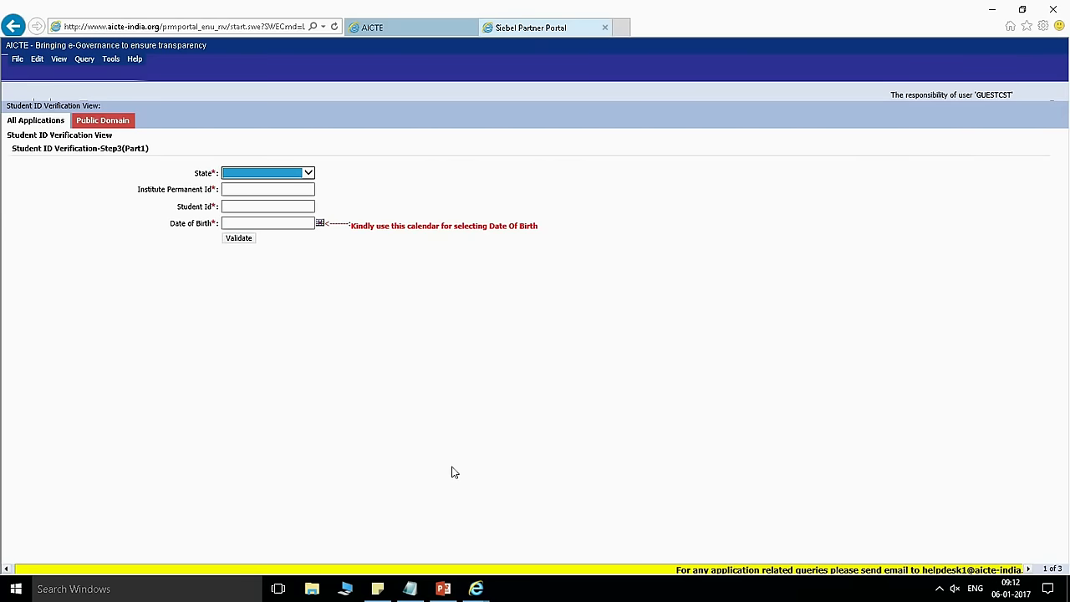
click(410, 589)
click(522, 297)
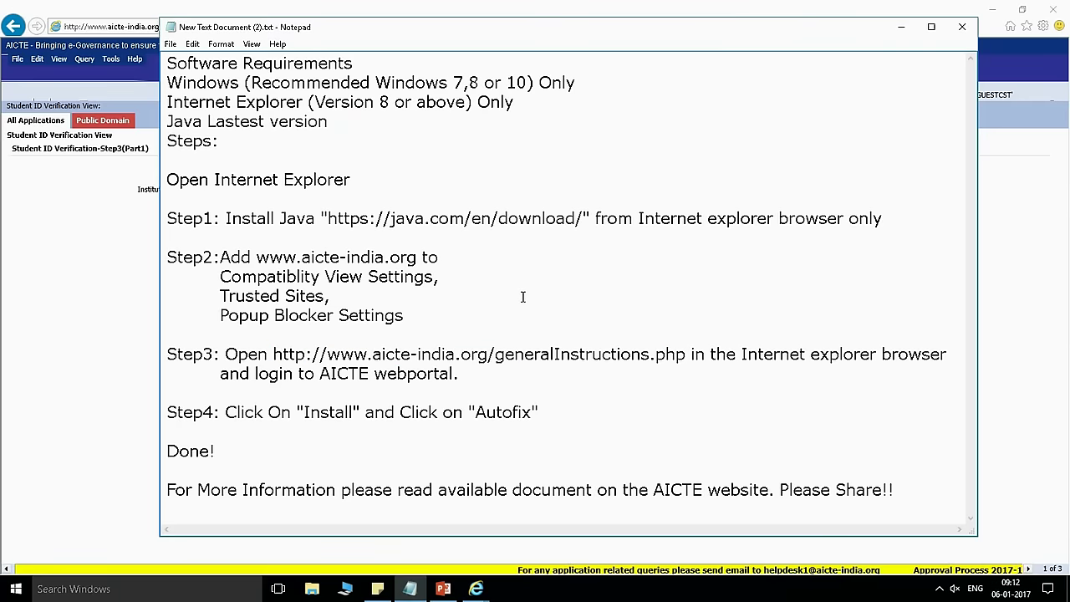